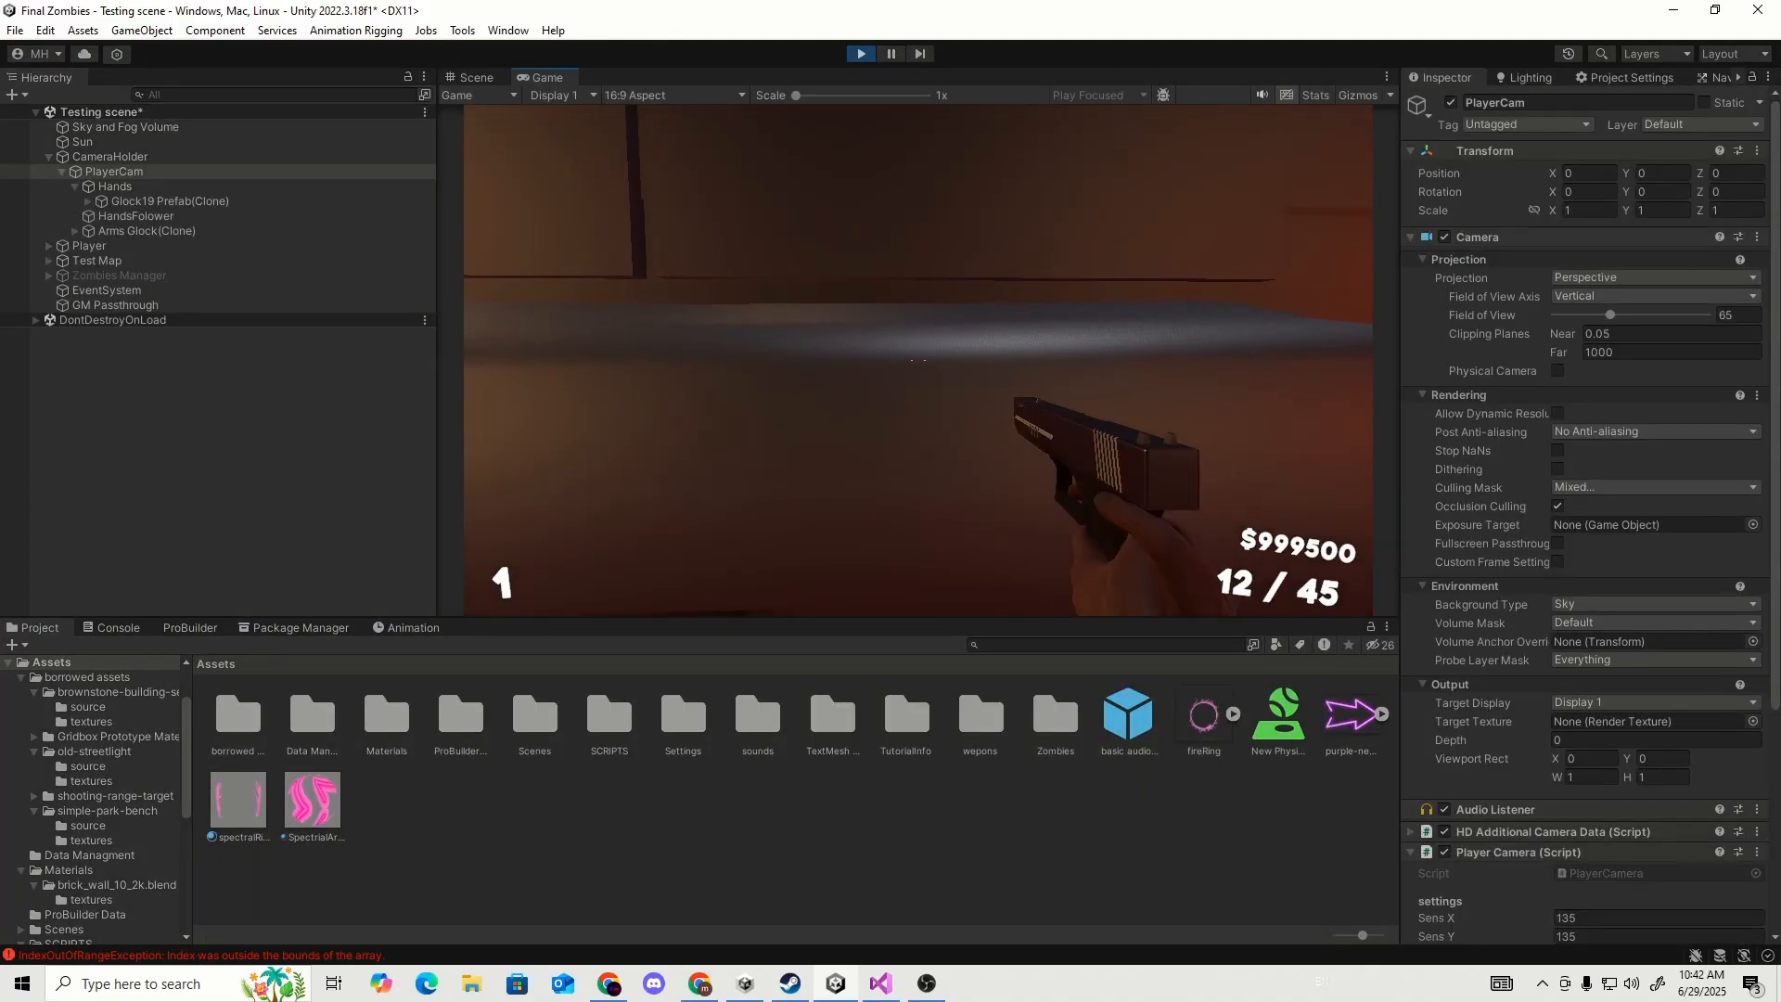
Test the gun in the running game by firing a shot and walking around, and exit play mode.
click(918, 360)
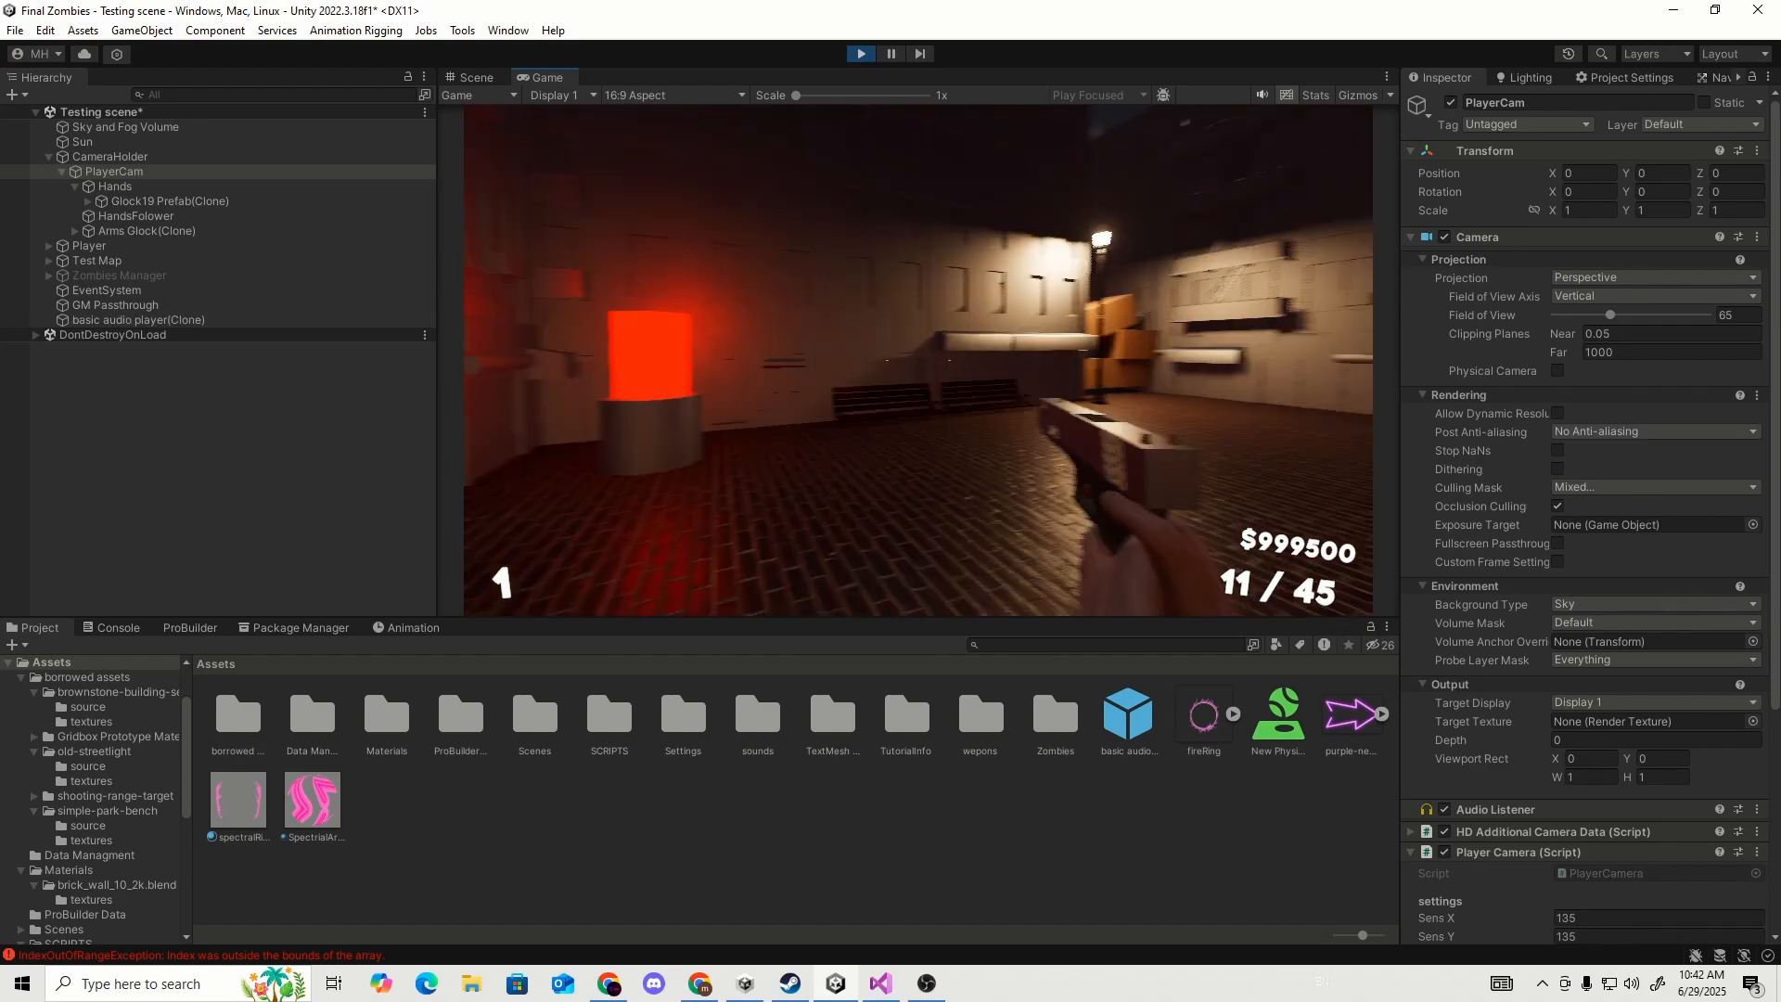
key(w)
key(Escape)
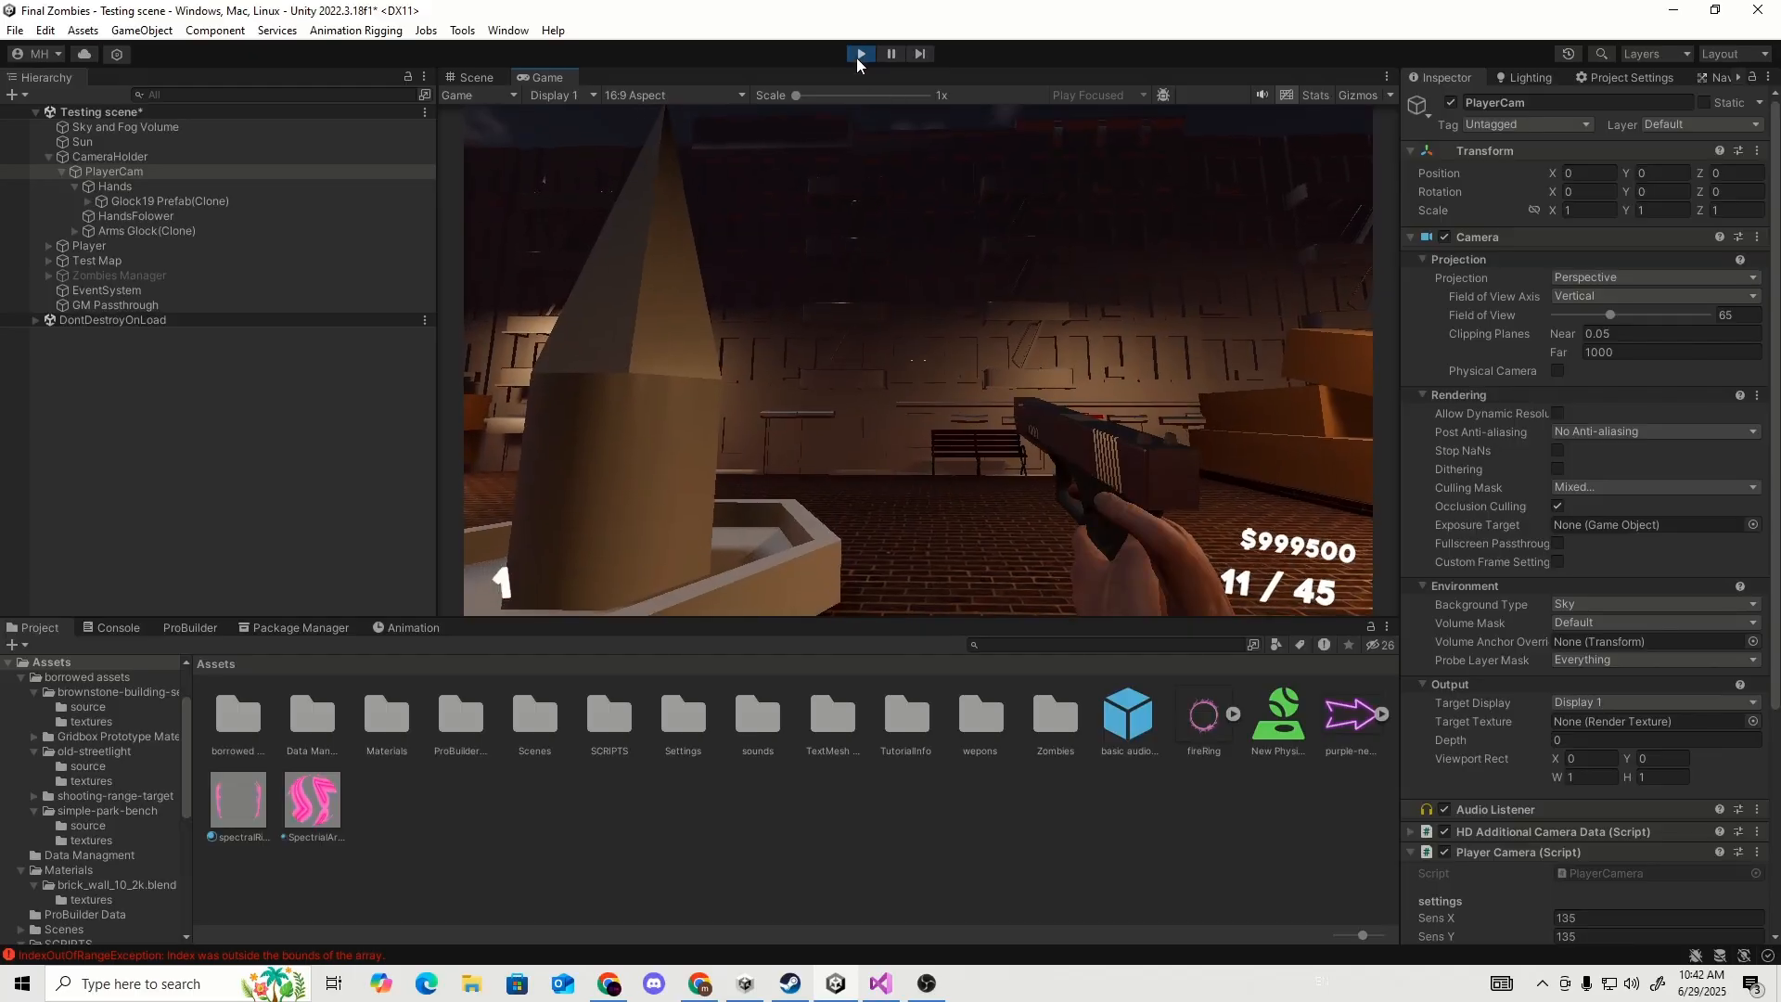
click(861, 53)
Examine the Custom Pass Volume on the Hands object and the custom pass types that can be added.
click(180, 200)
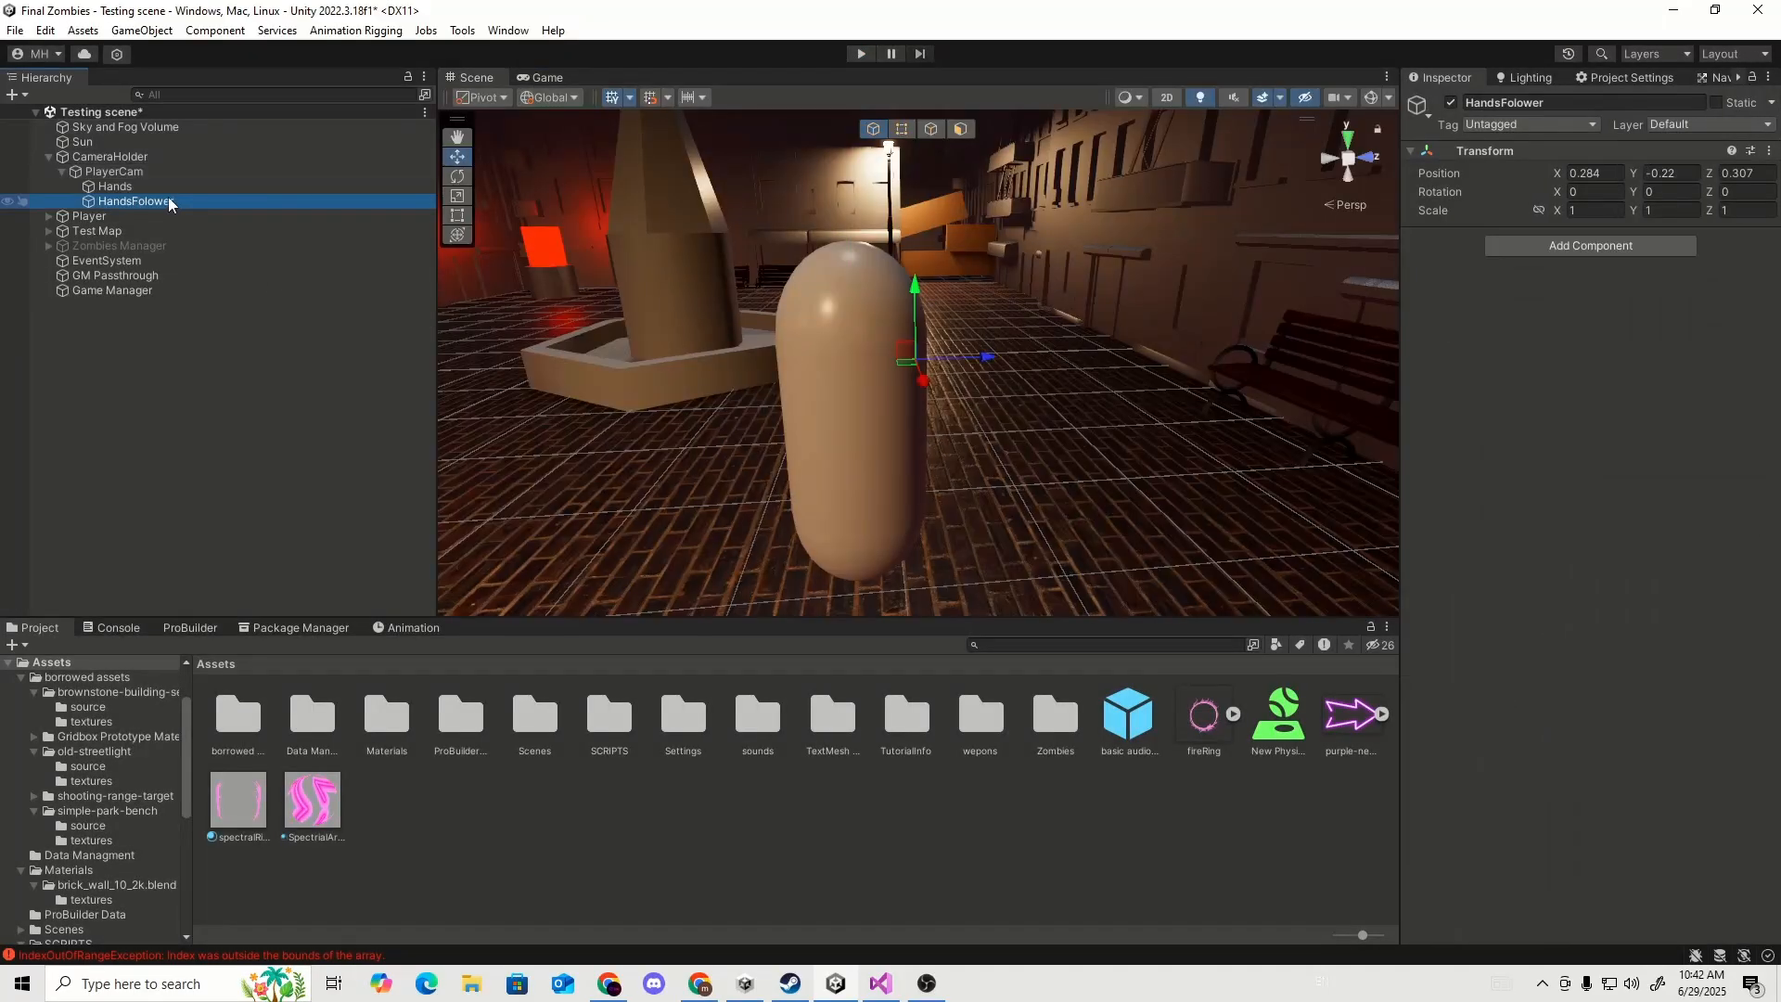
click(204, 171)
click(225, 187)
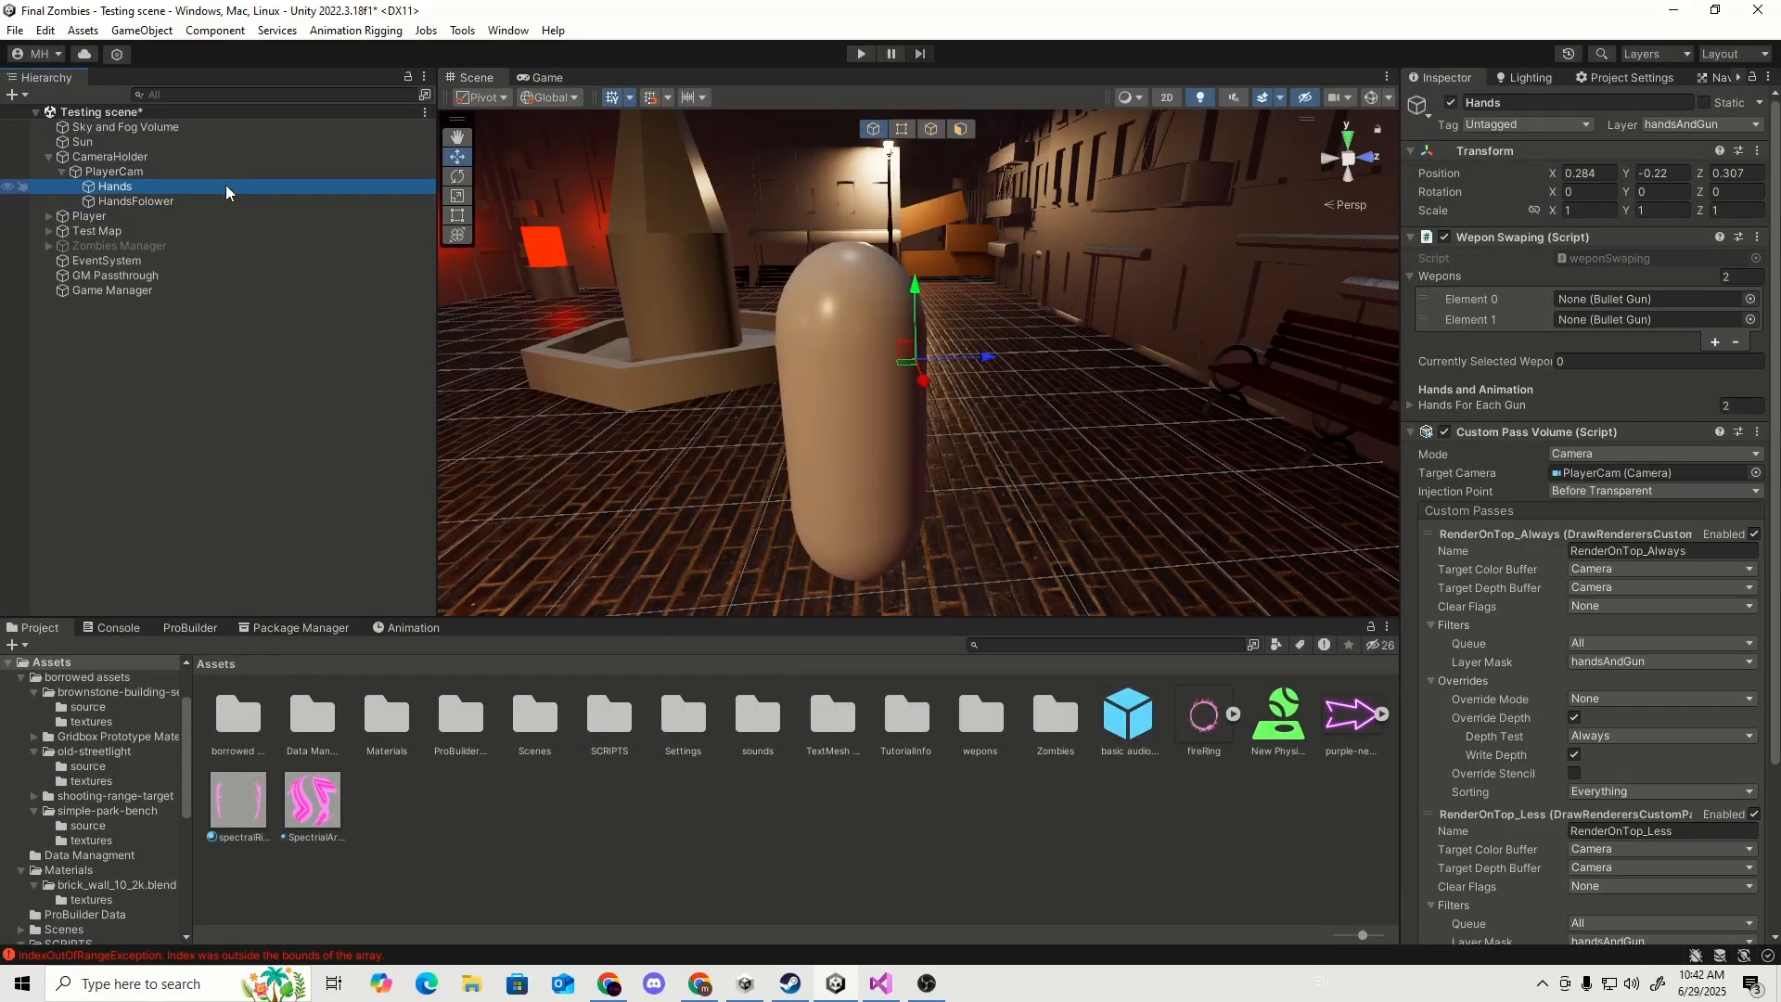
scroll(1633, 408, down, 5)
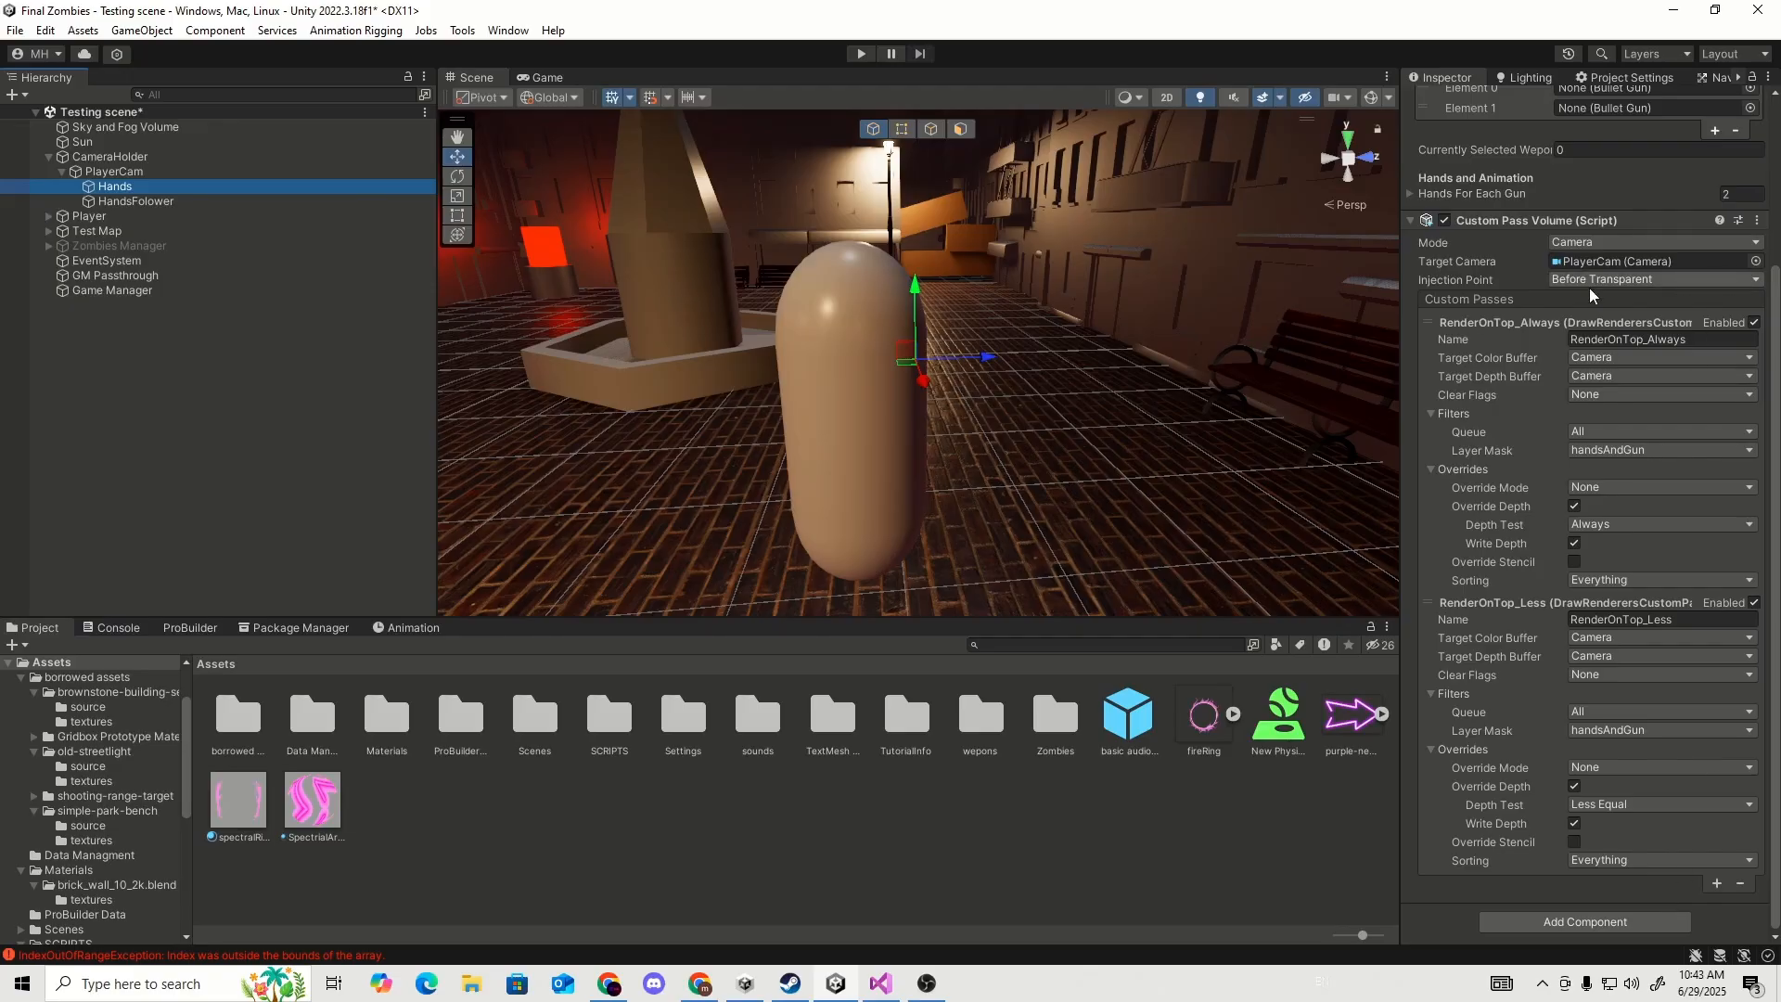
click(1718, 883)
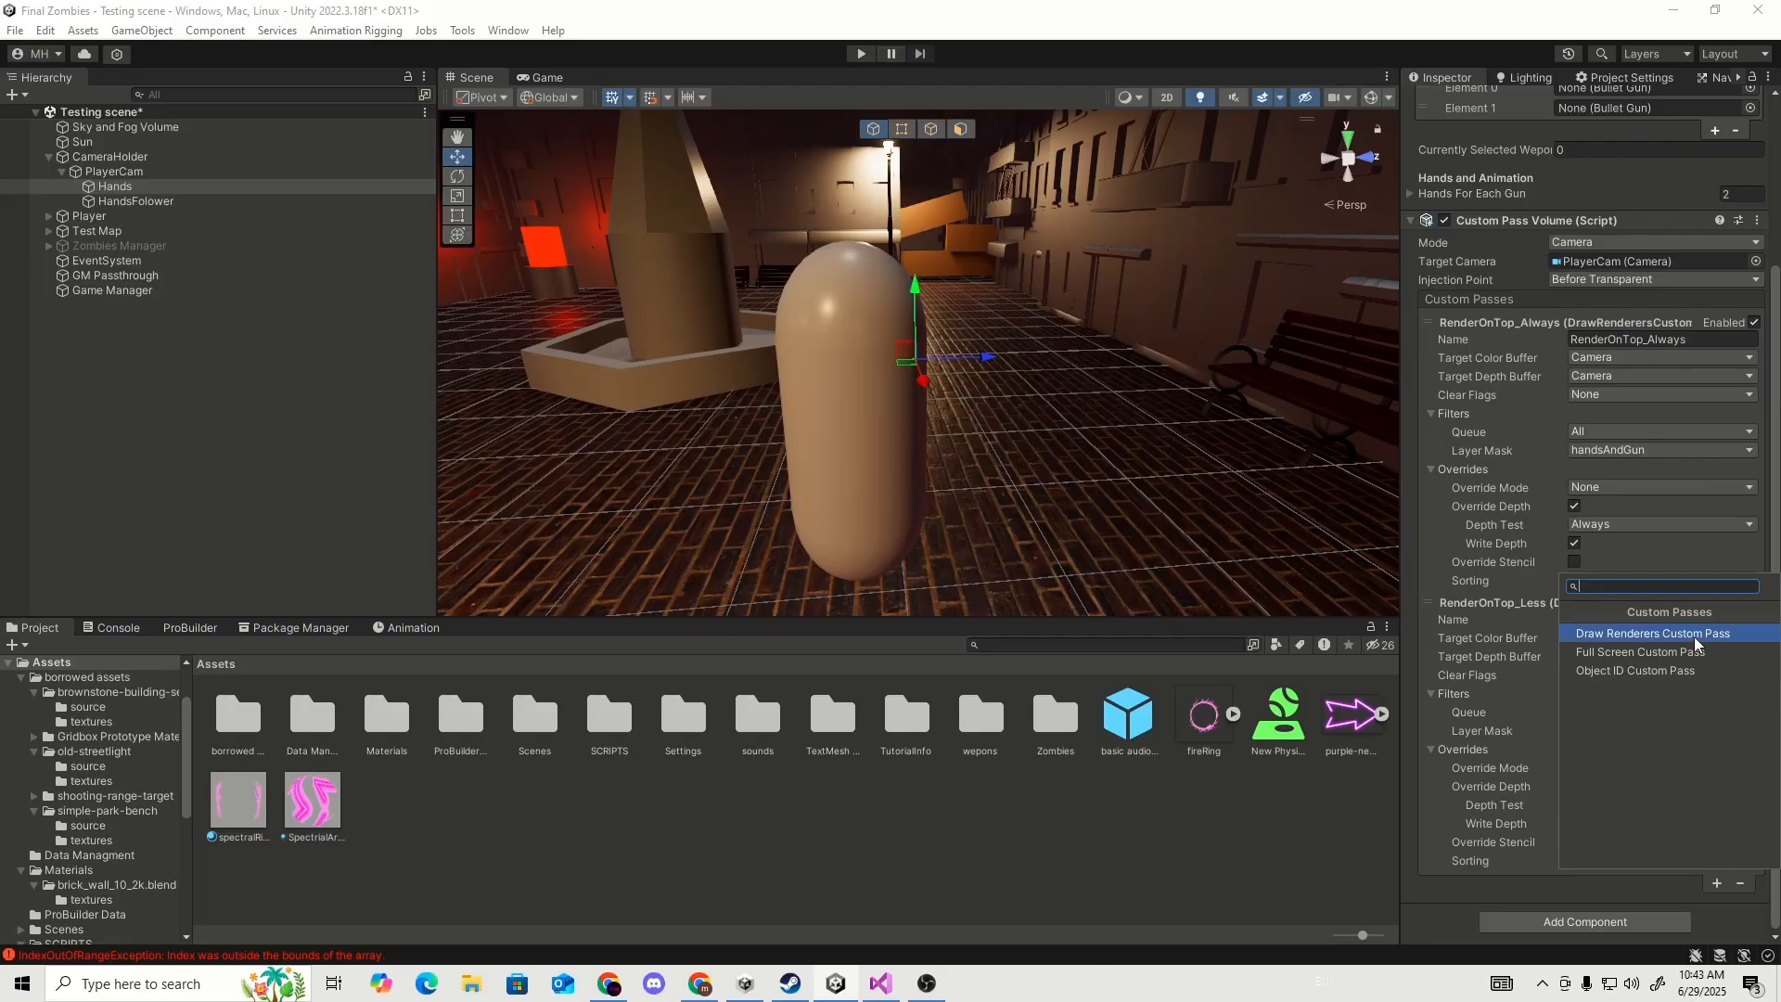
click(1517, 891)
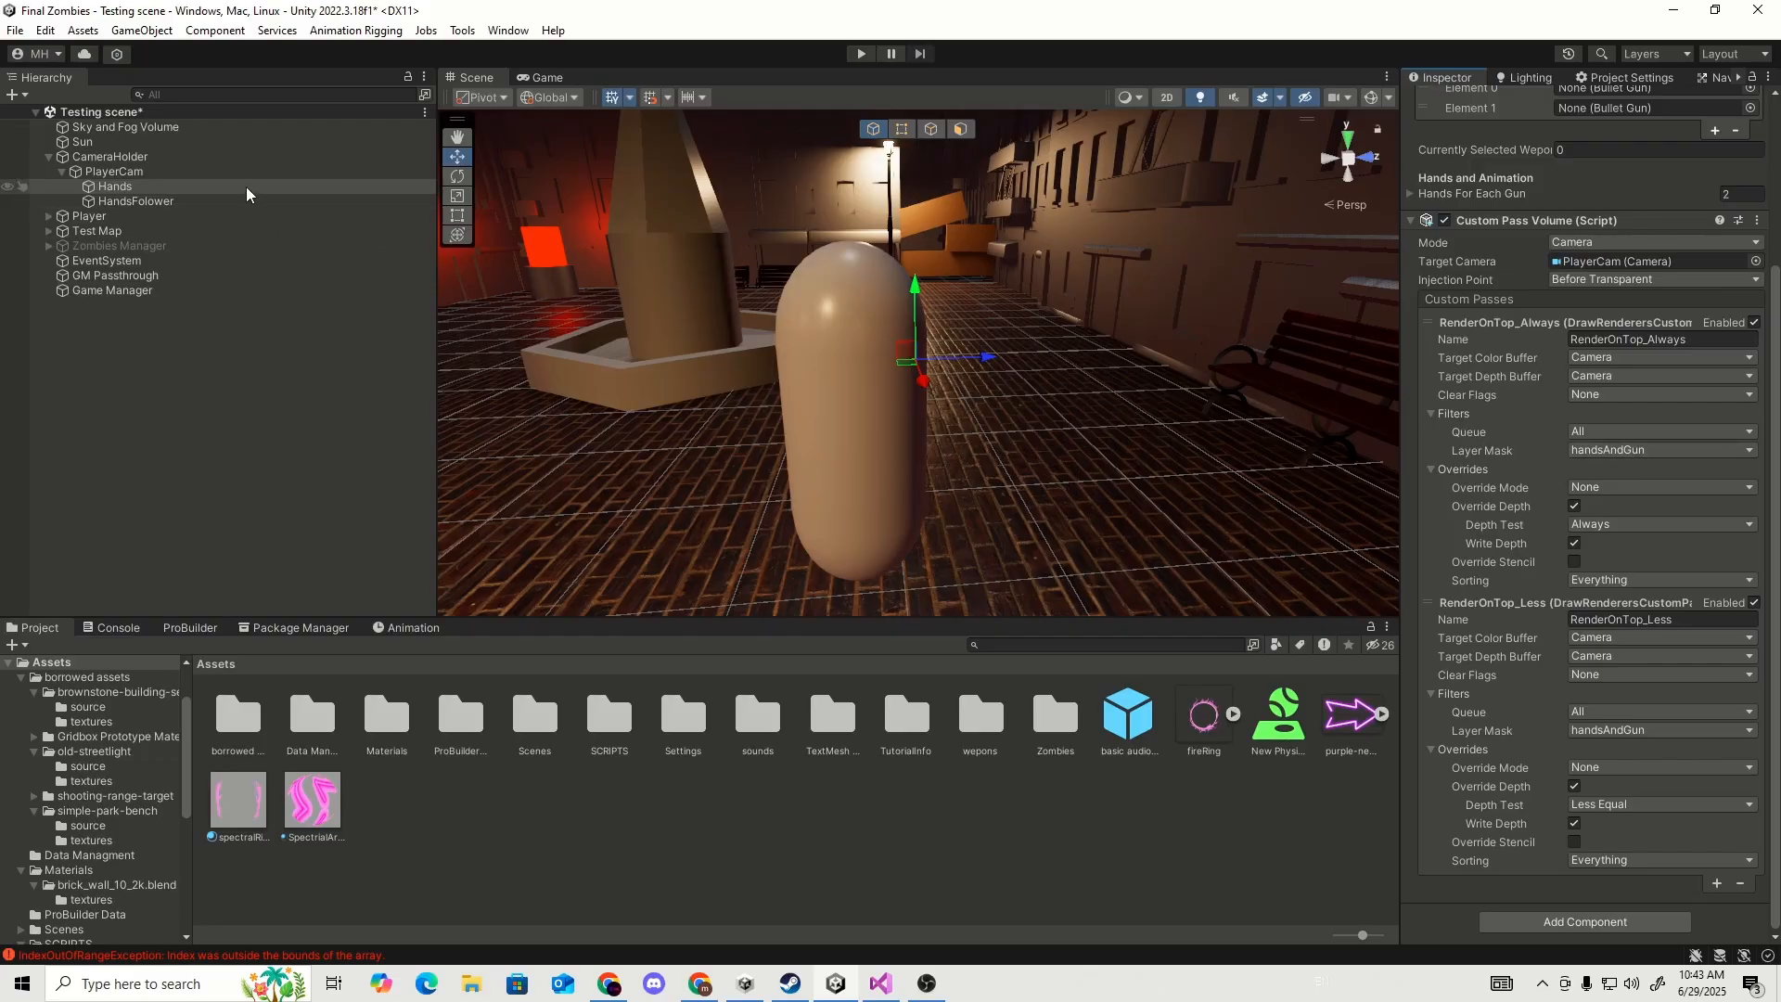
Review the Hands object's layer and the mode options of its Custom Pass Volume.
click(117, 181)
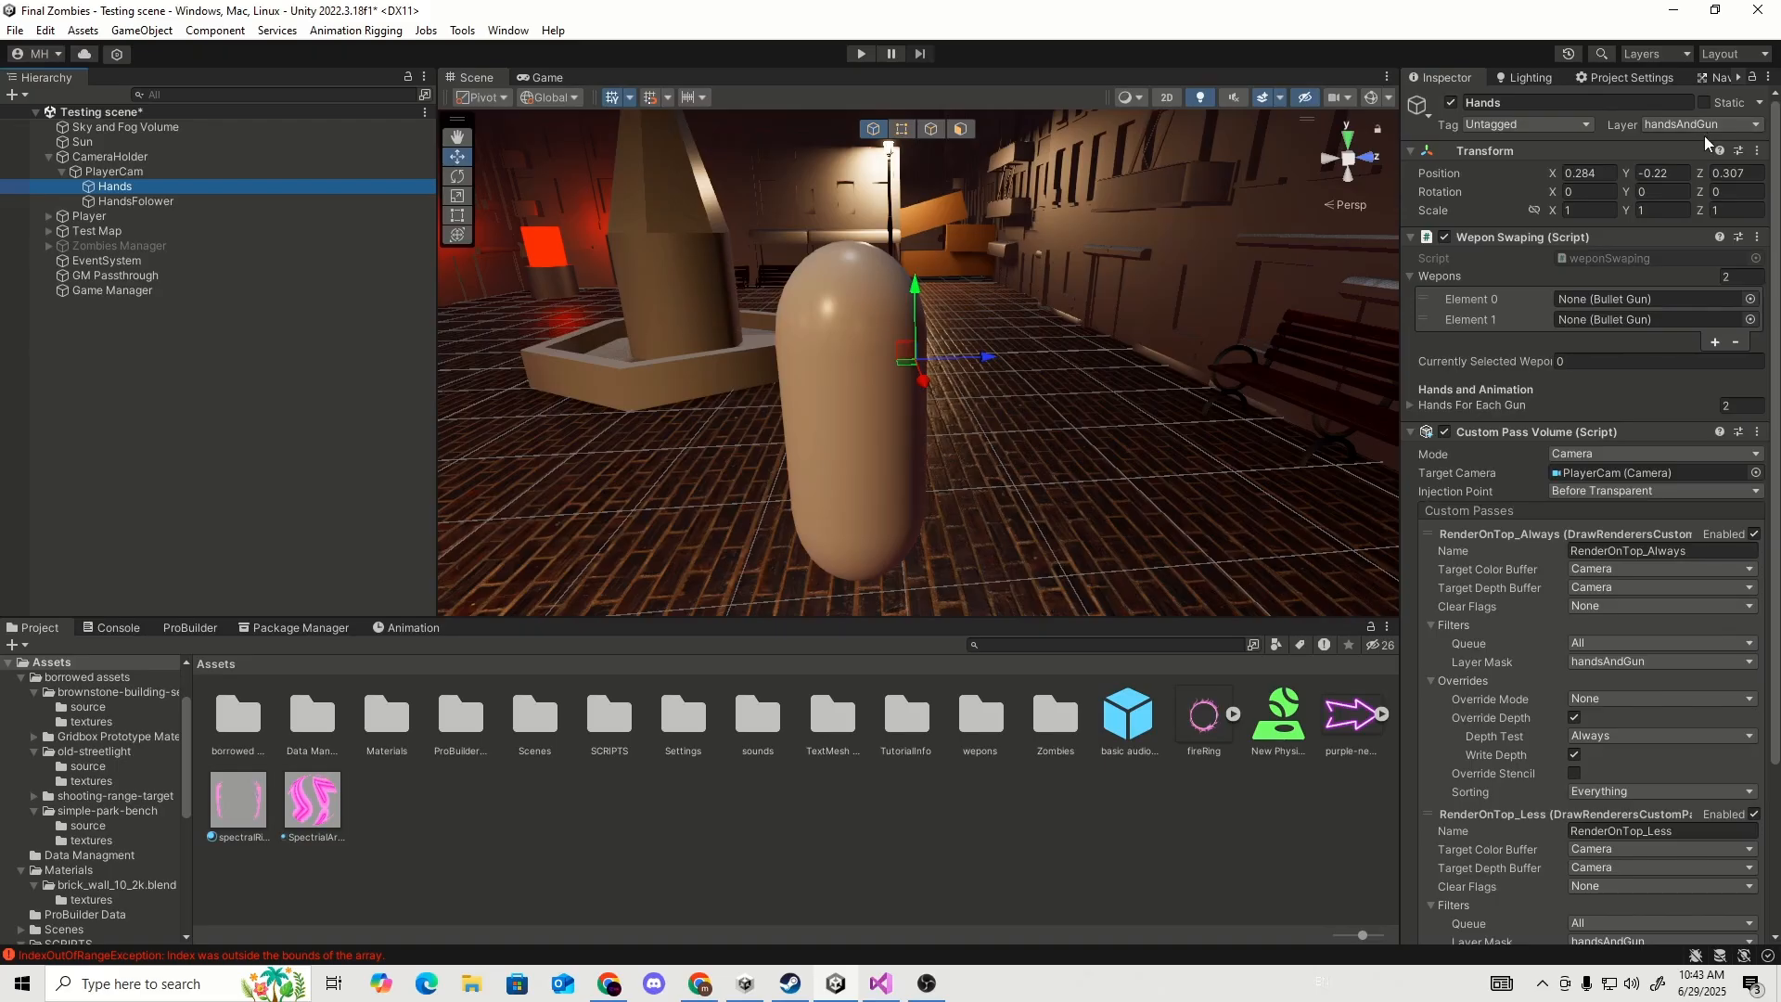
scroll(1611, 480, down, 4)
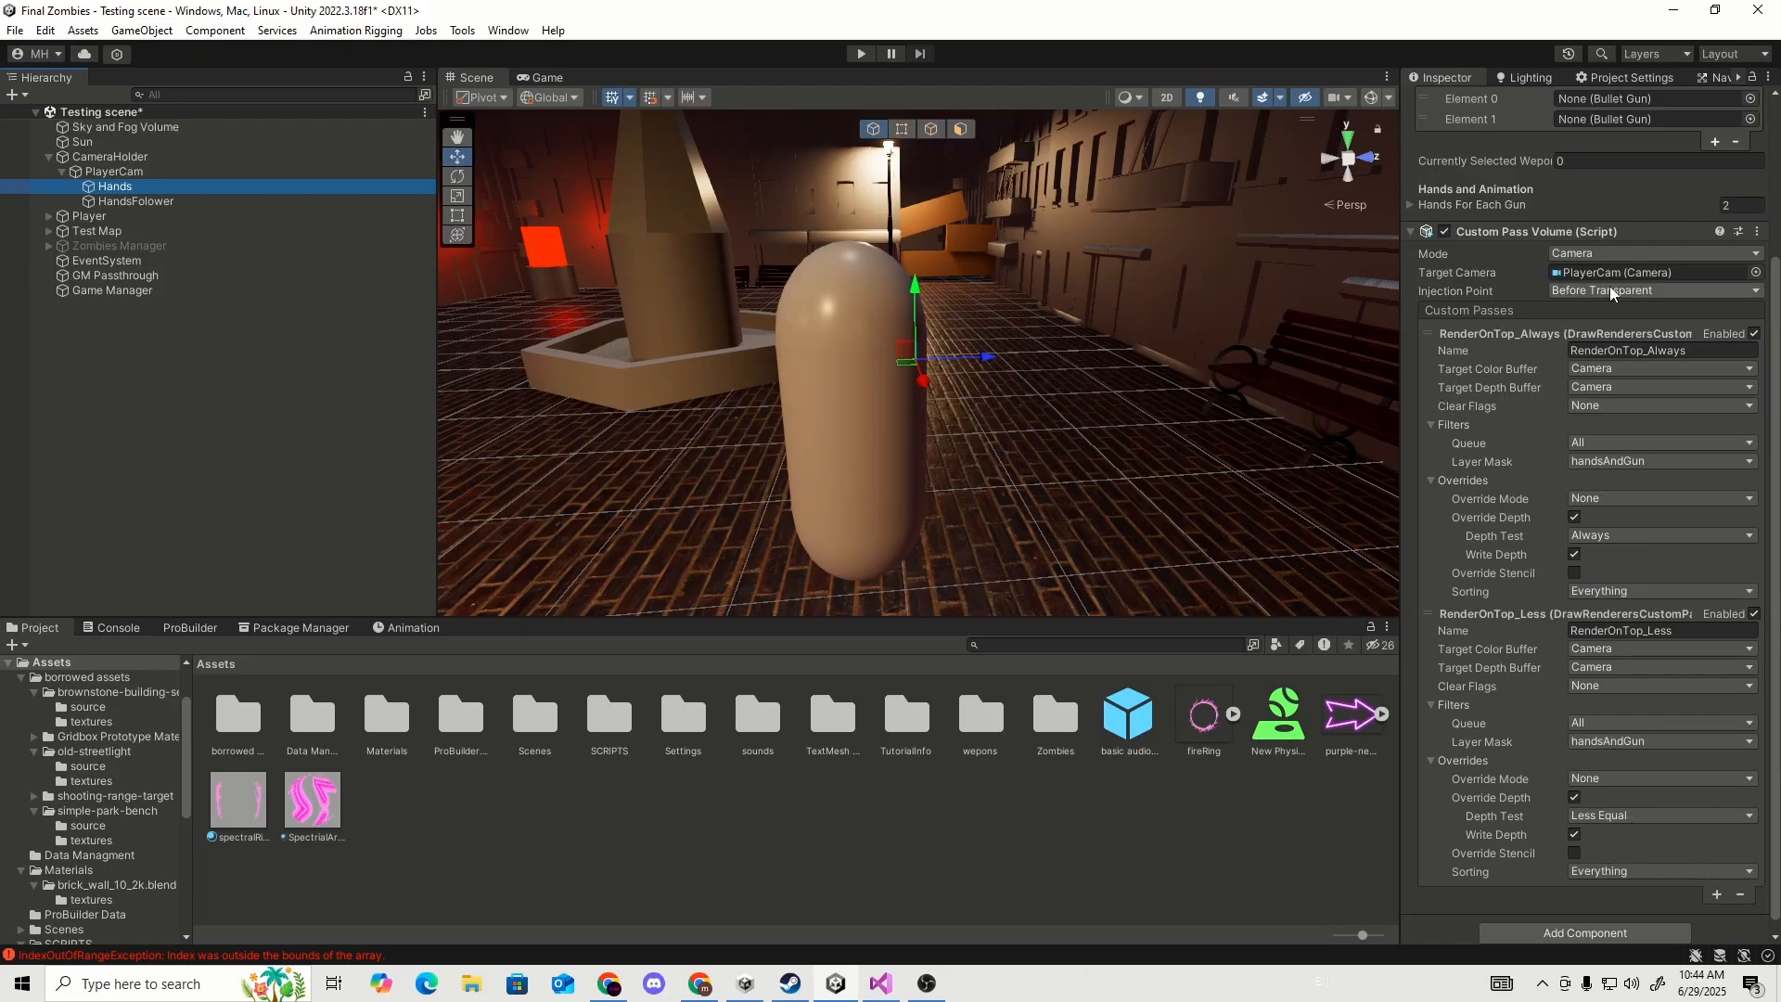
click(1629, 251)
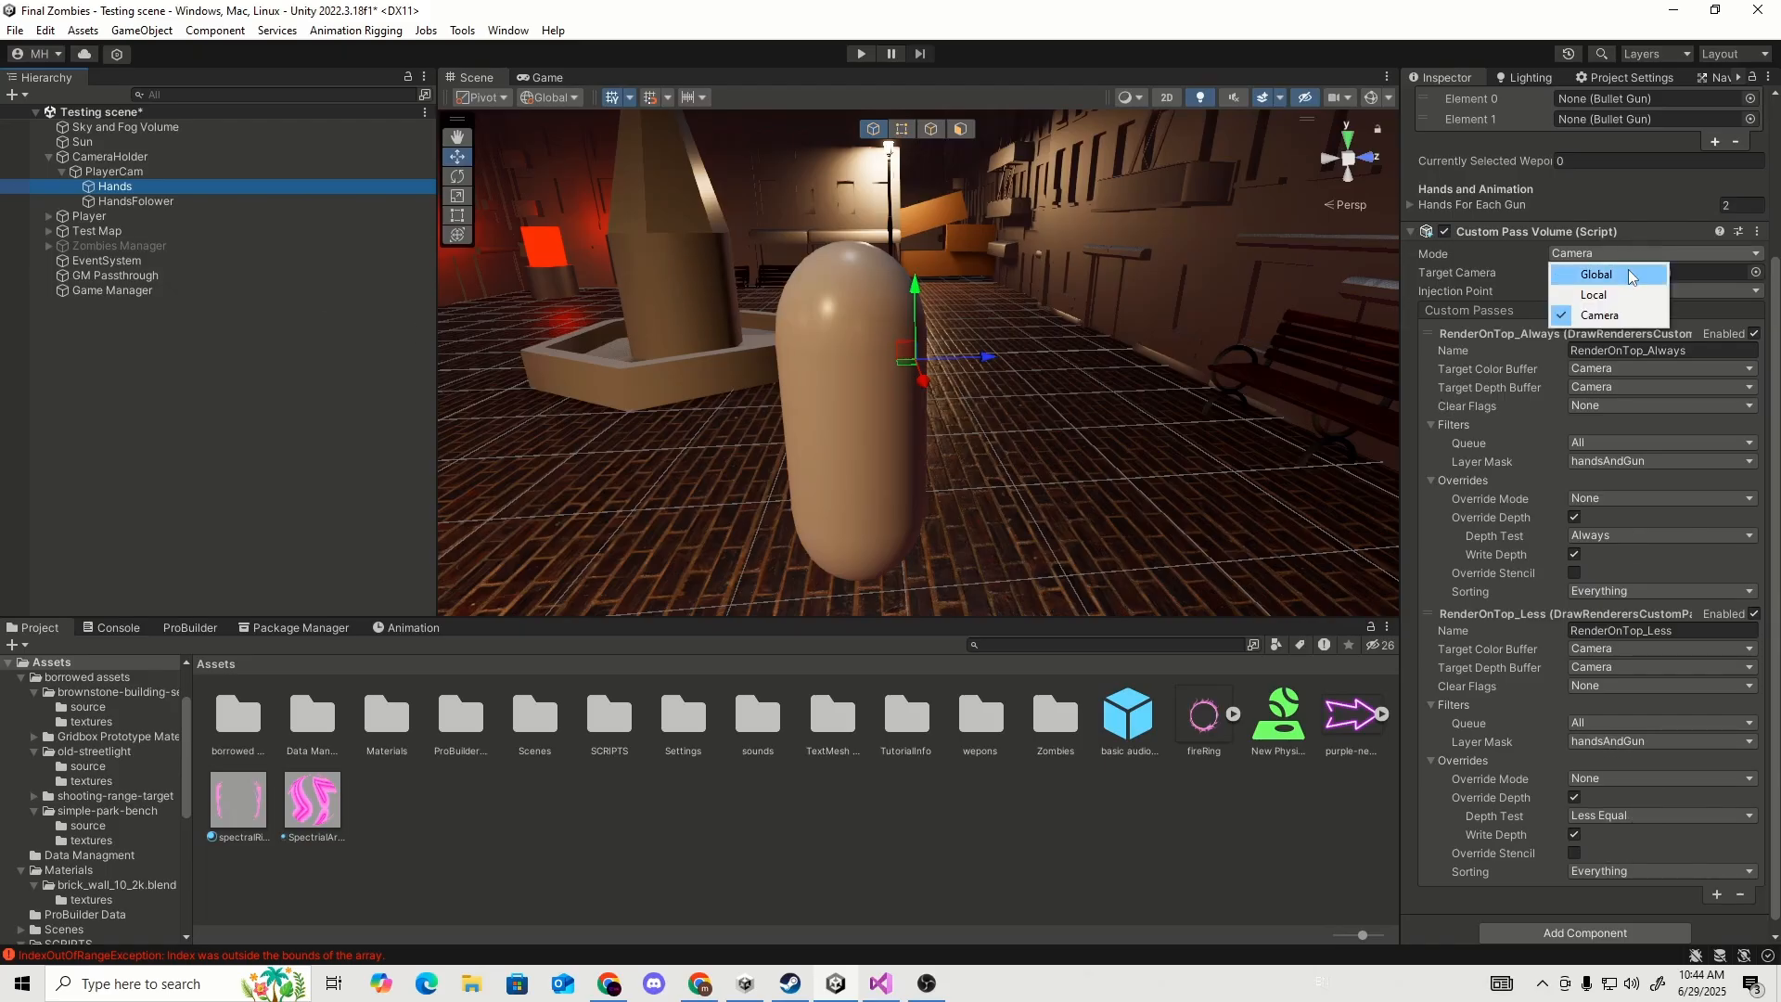
click(1541, 255)
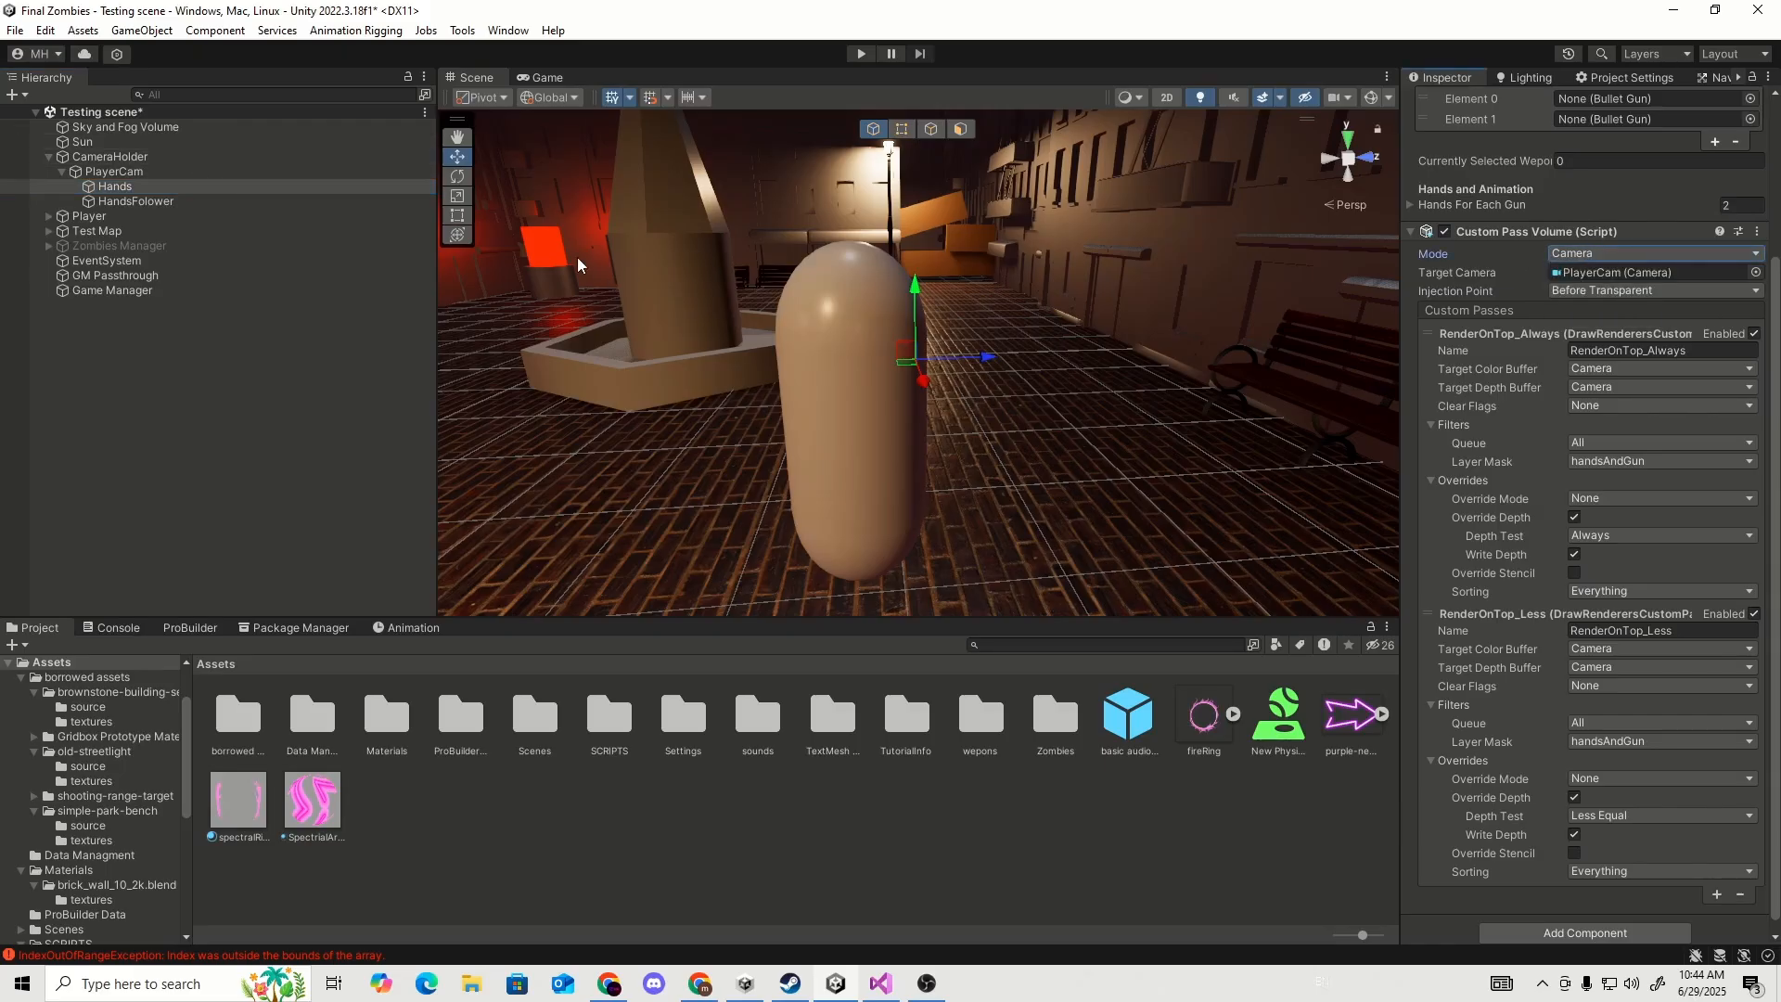
Check which layers are included in the Culling Mask of the PlayerCam camera.
click(131, 172)
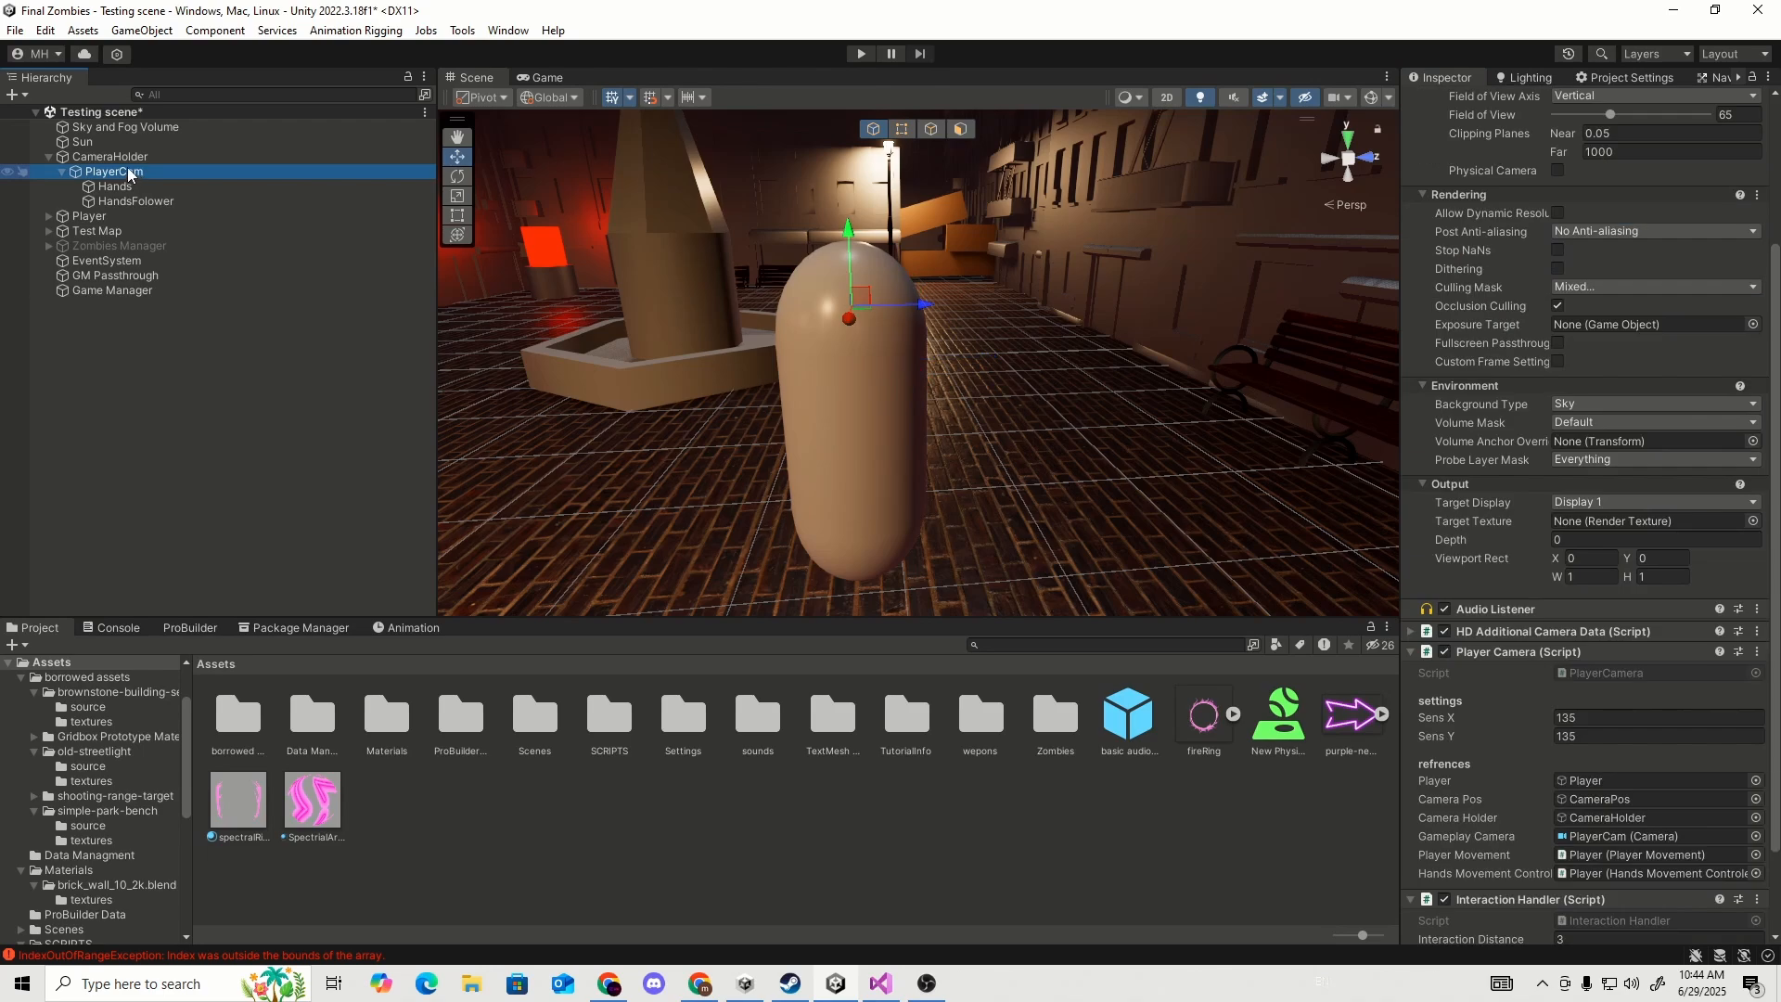
scroll(1591, 358, up, 3)
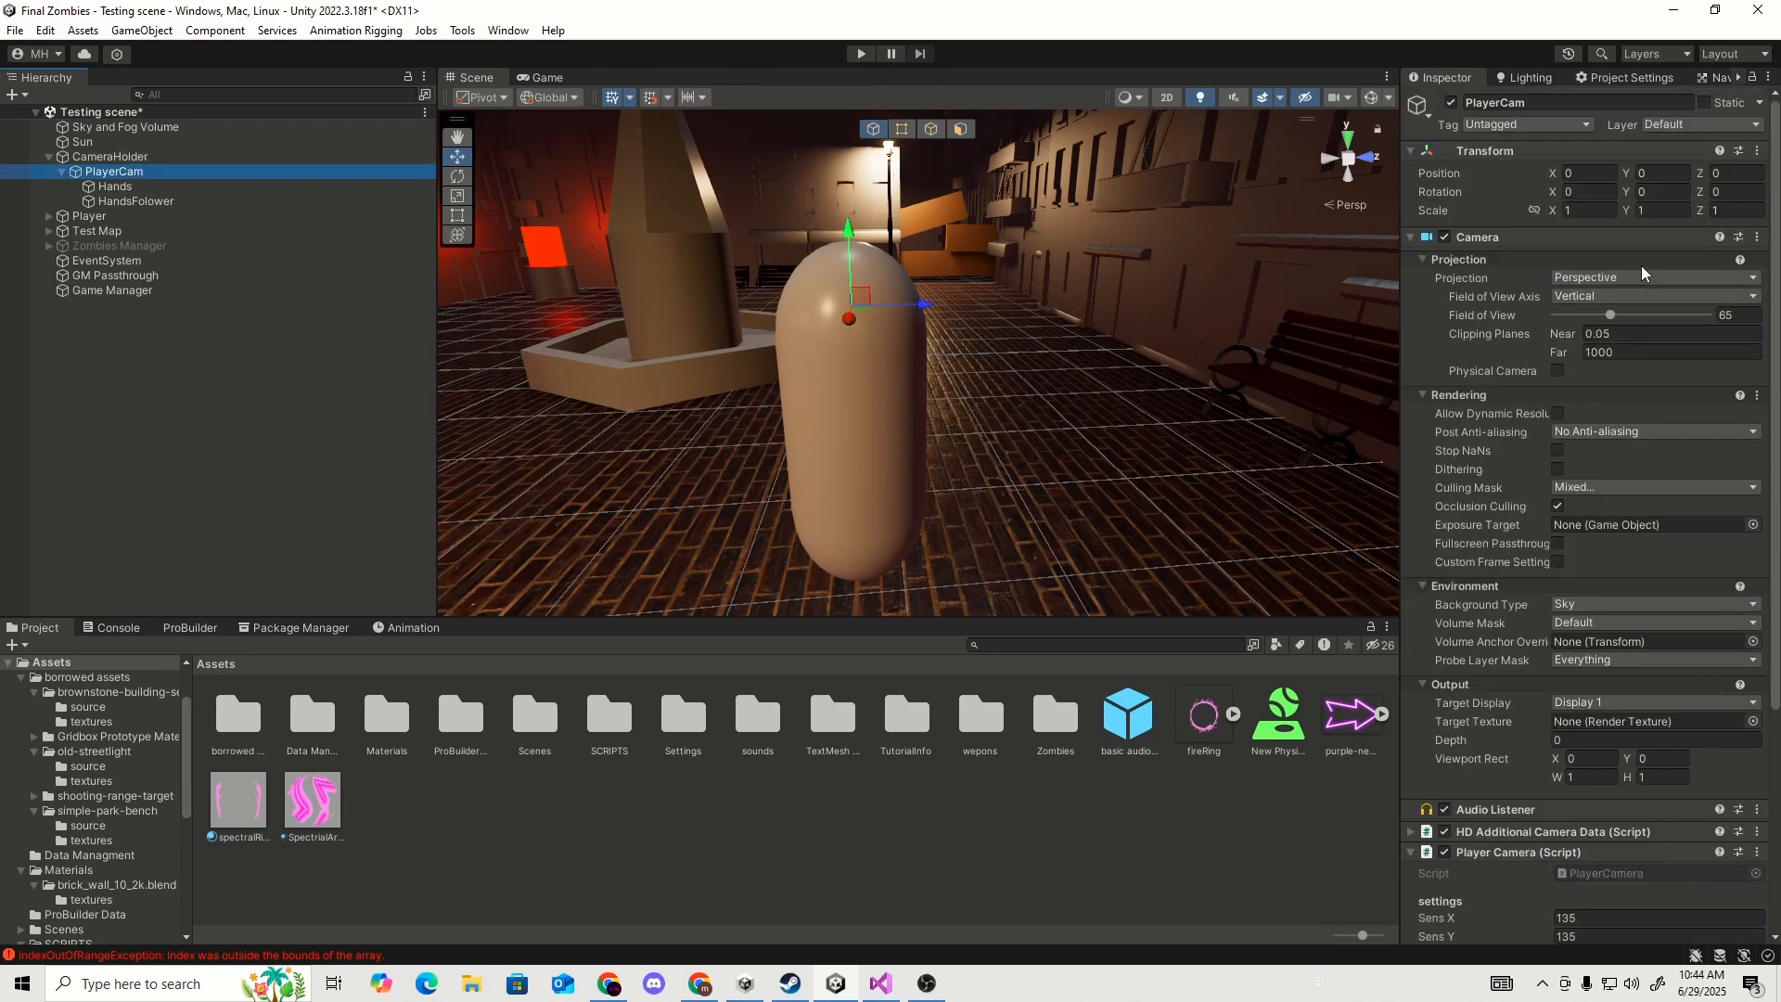
scroll(1646, 306, down, 1)
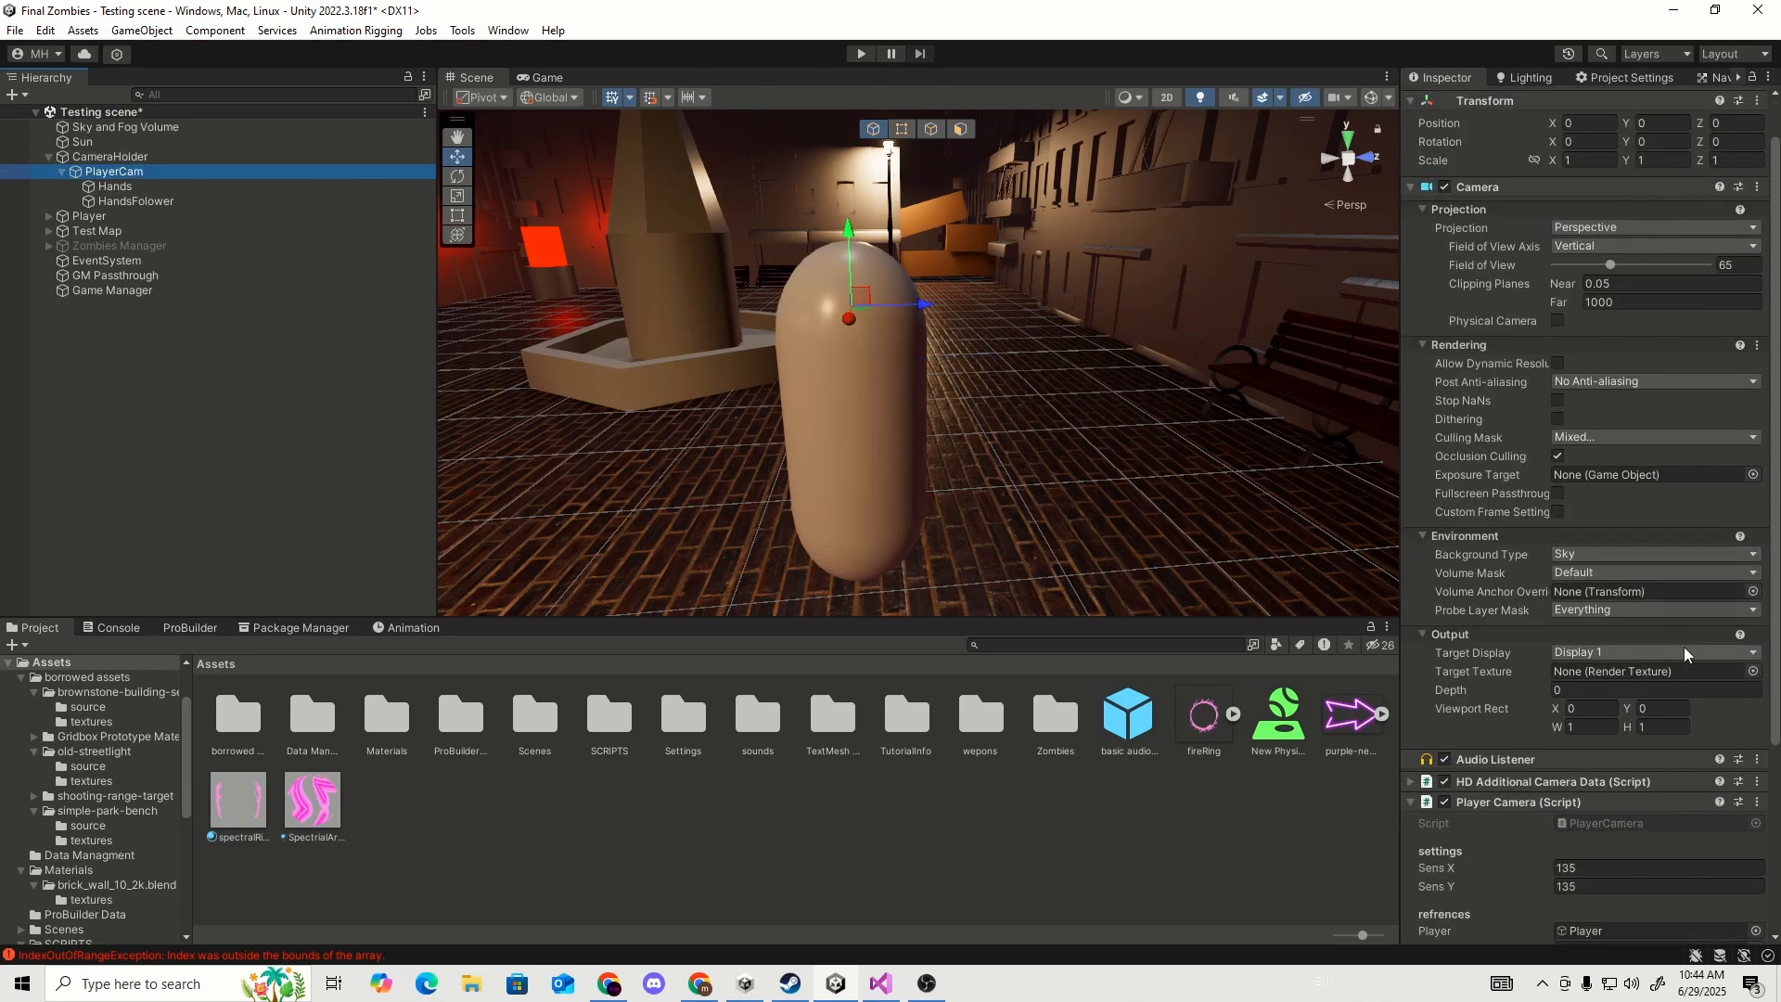
click(1666, 436)
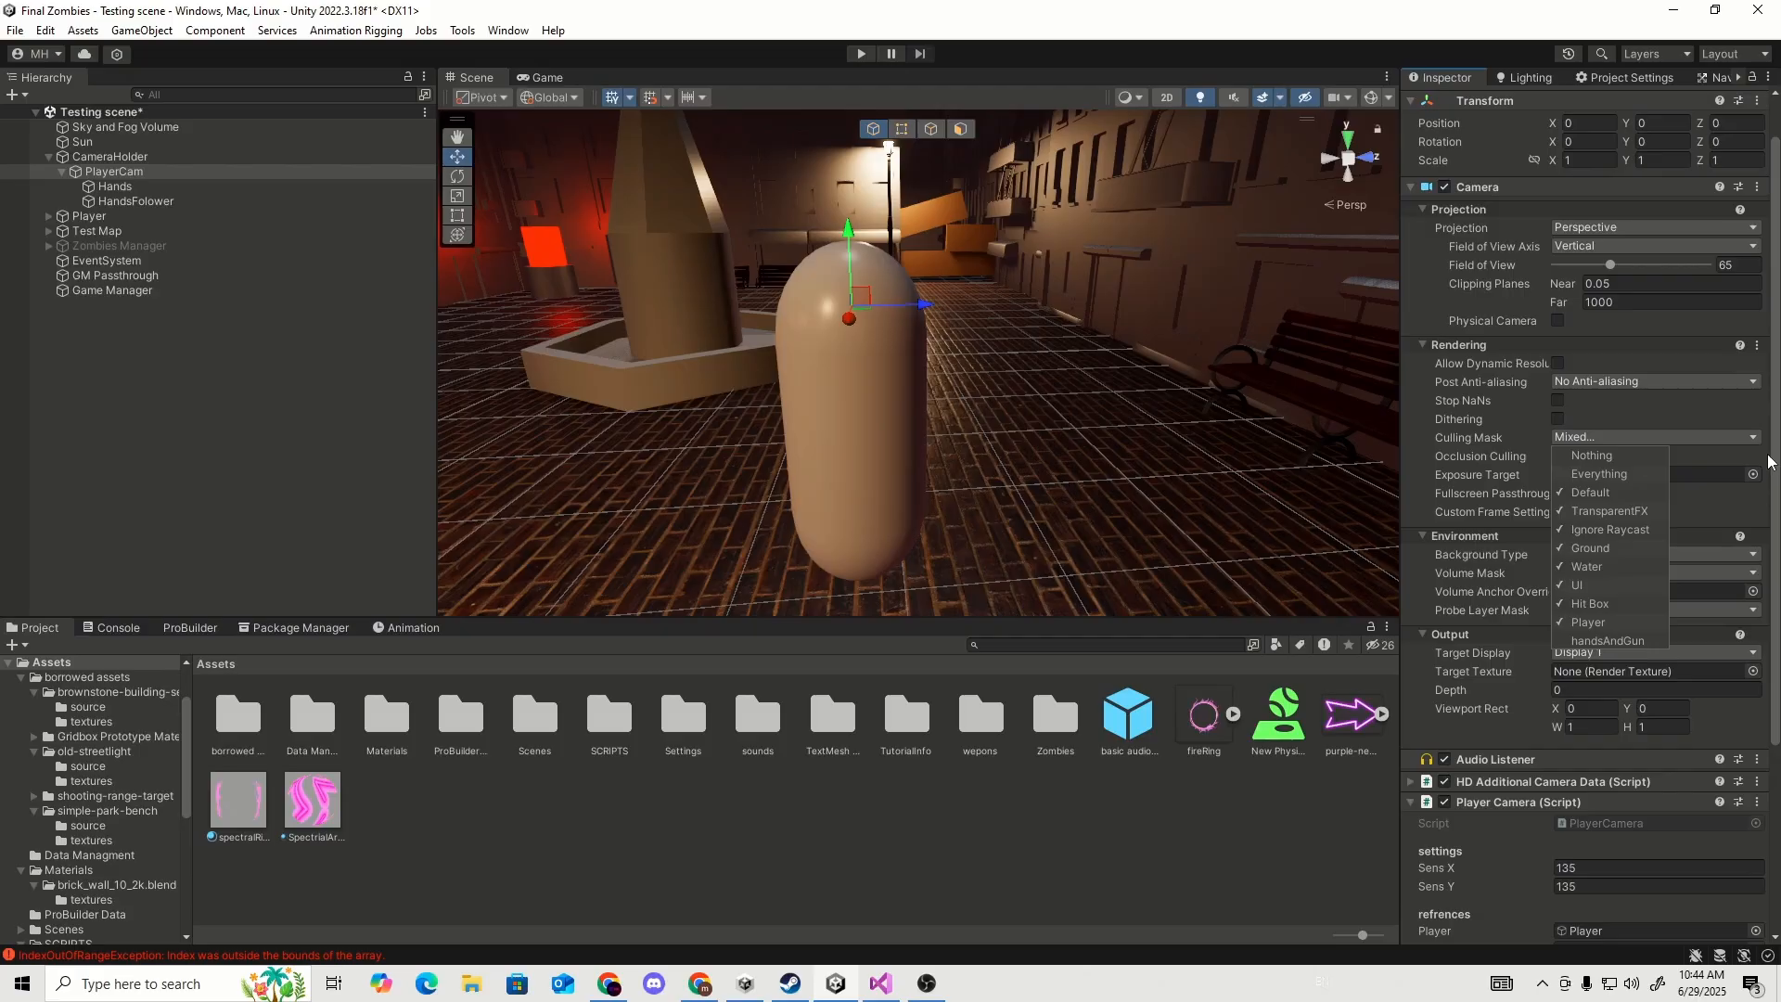
scroll(1666, 715, down, 5)
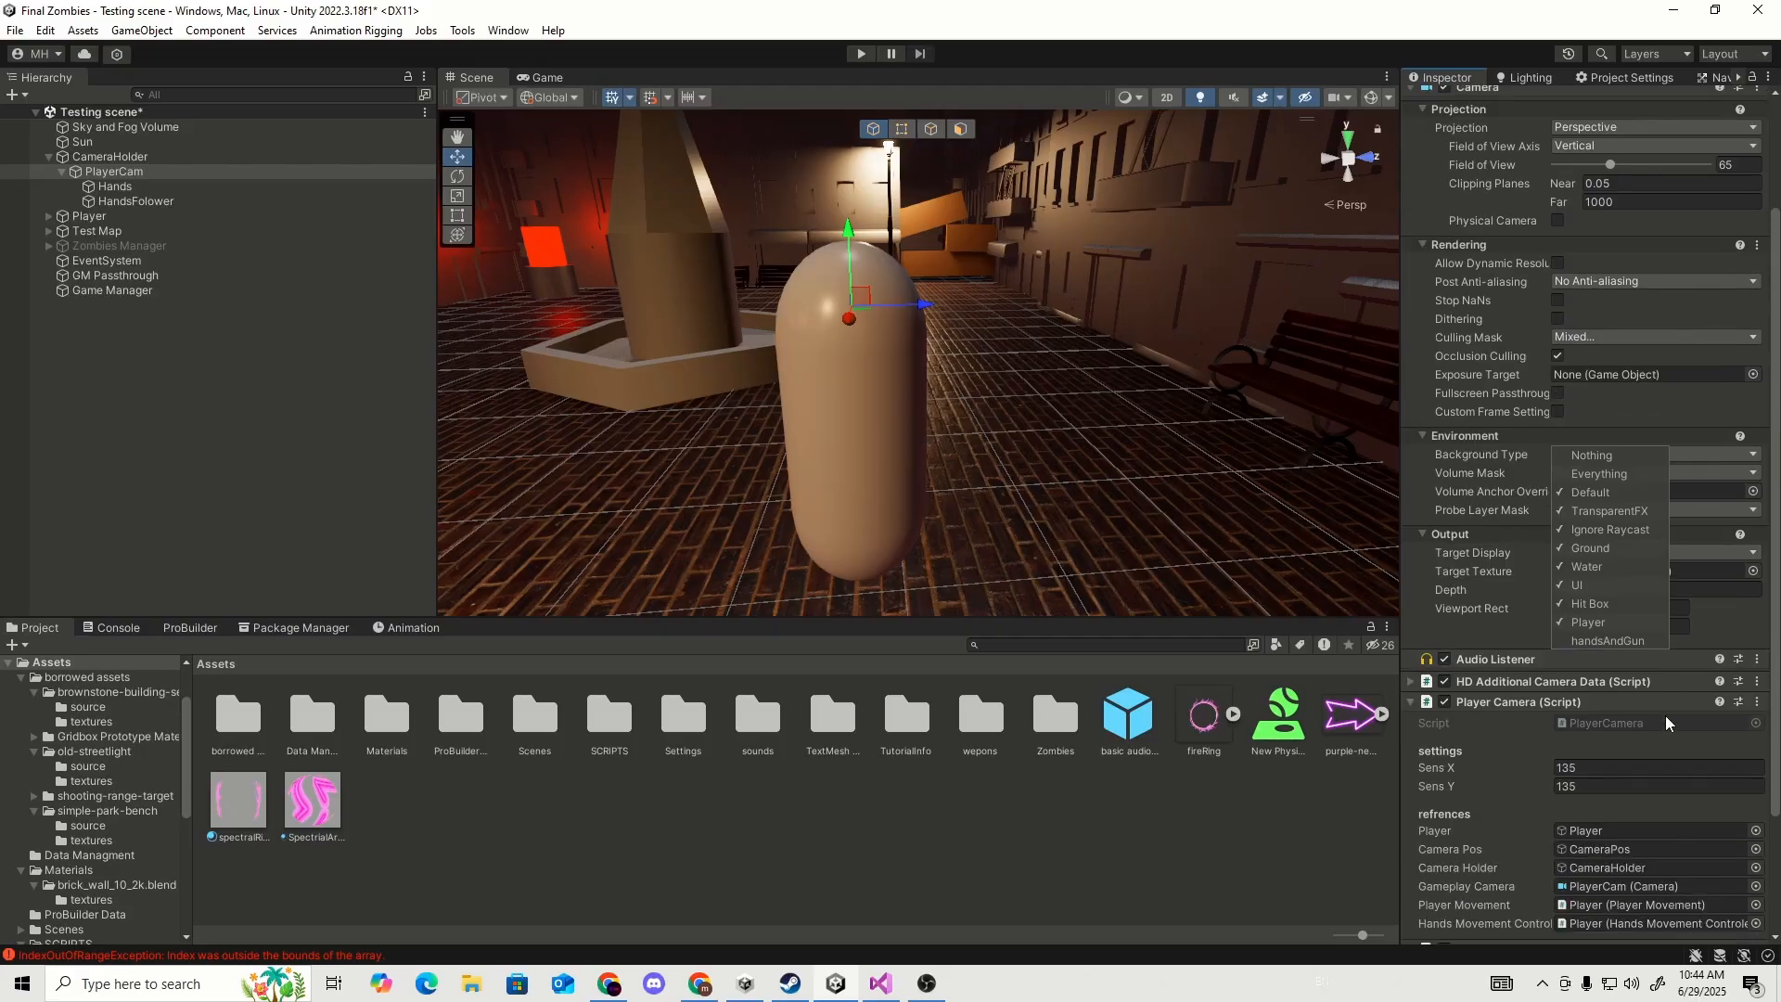
scroll(1641, 678, up, 4)
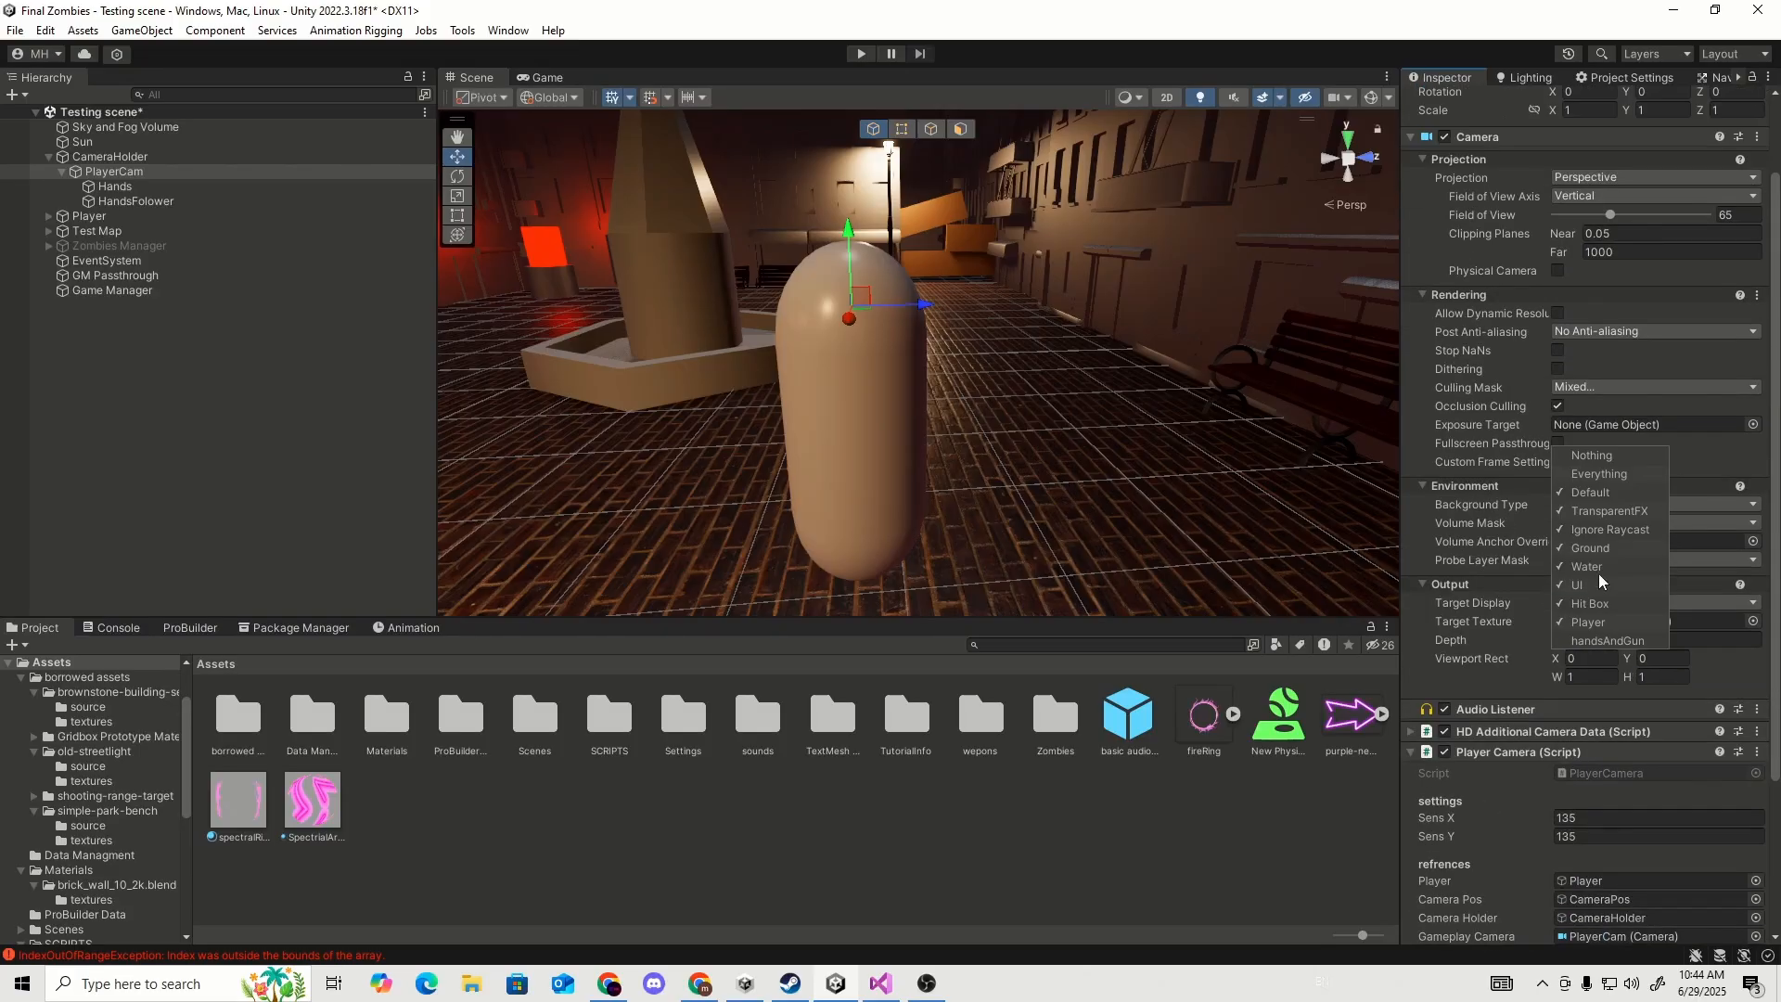
click(1345, 767)
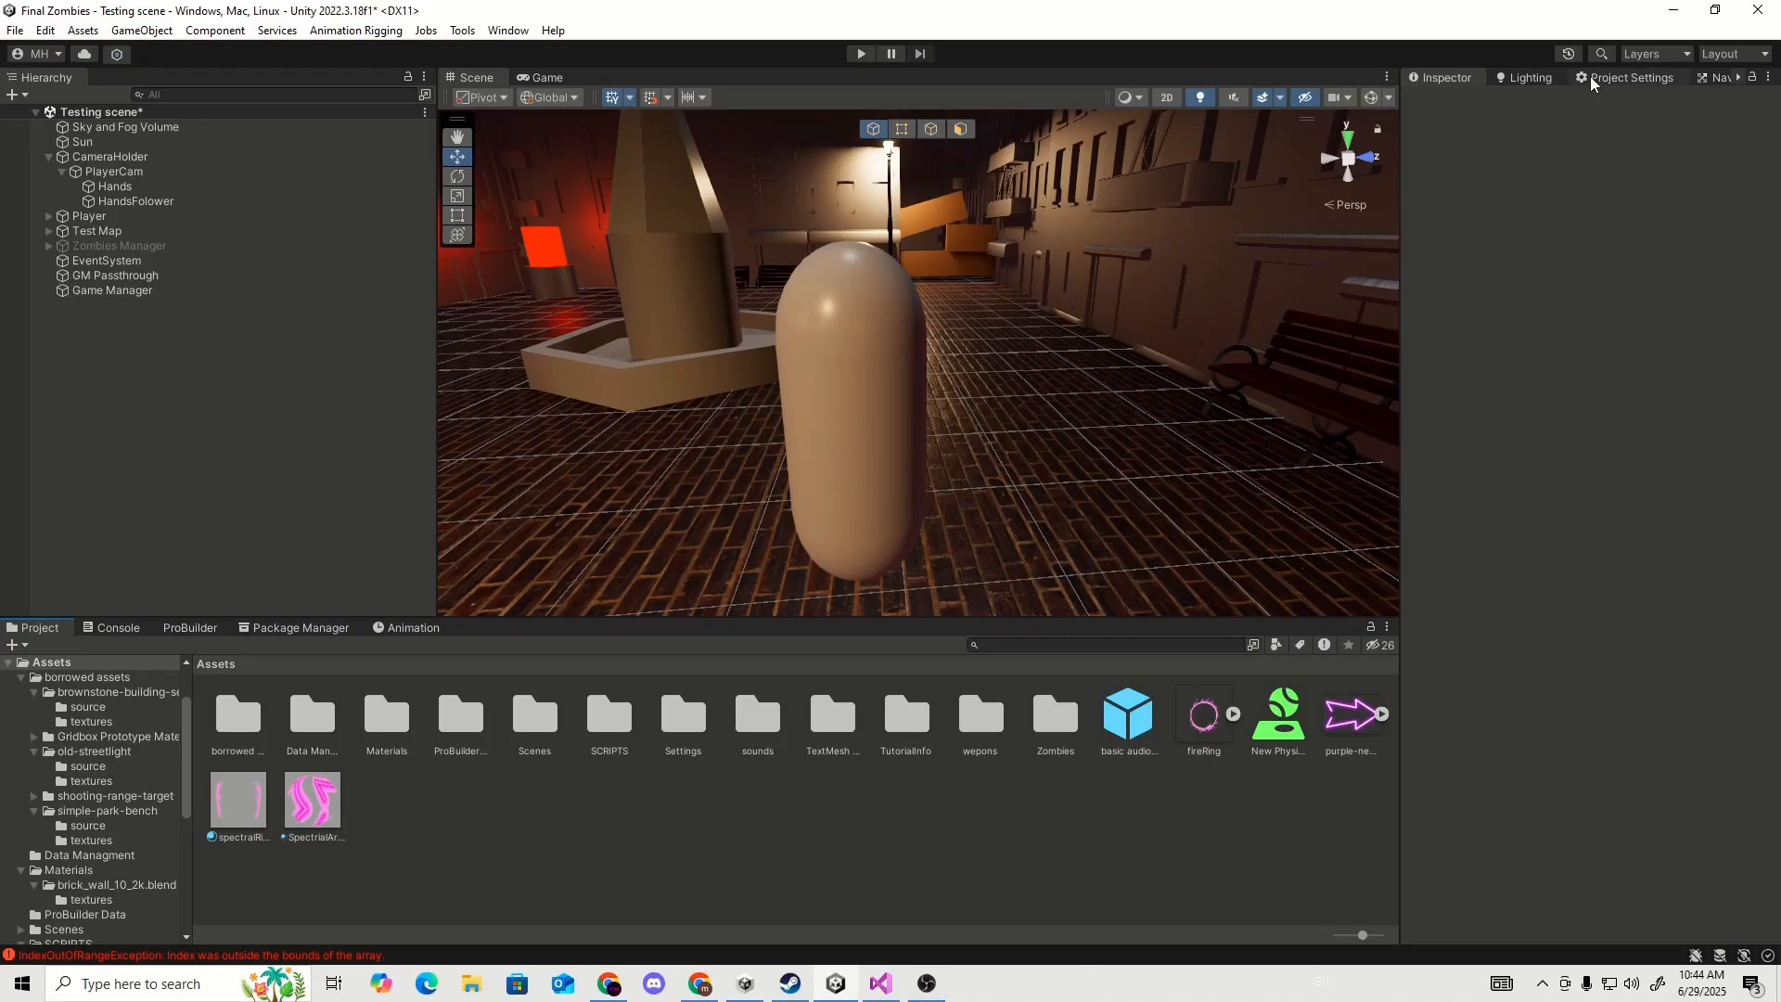
Examine the Queue options and Layer Mask in the filters of the RenderOnTop_Always pass on Hands.
click(167, 188)
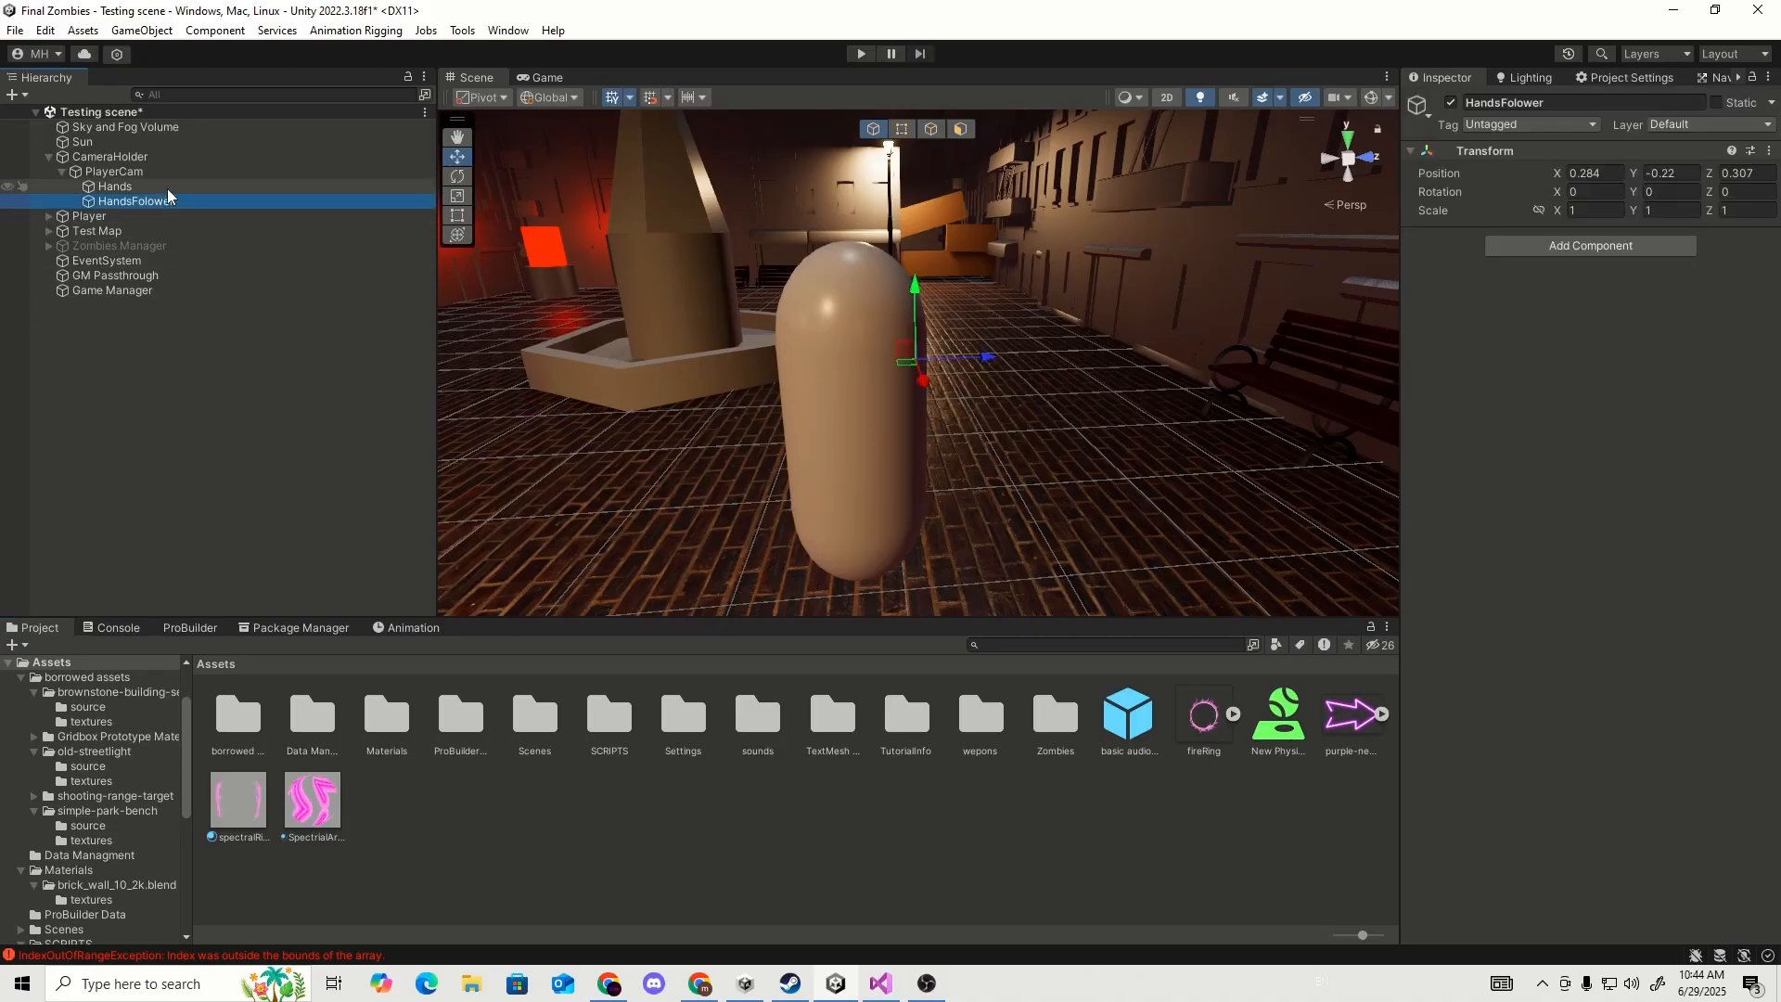
scroll(1440, 443, down, 4)
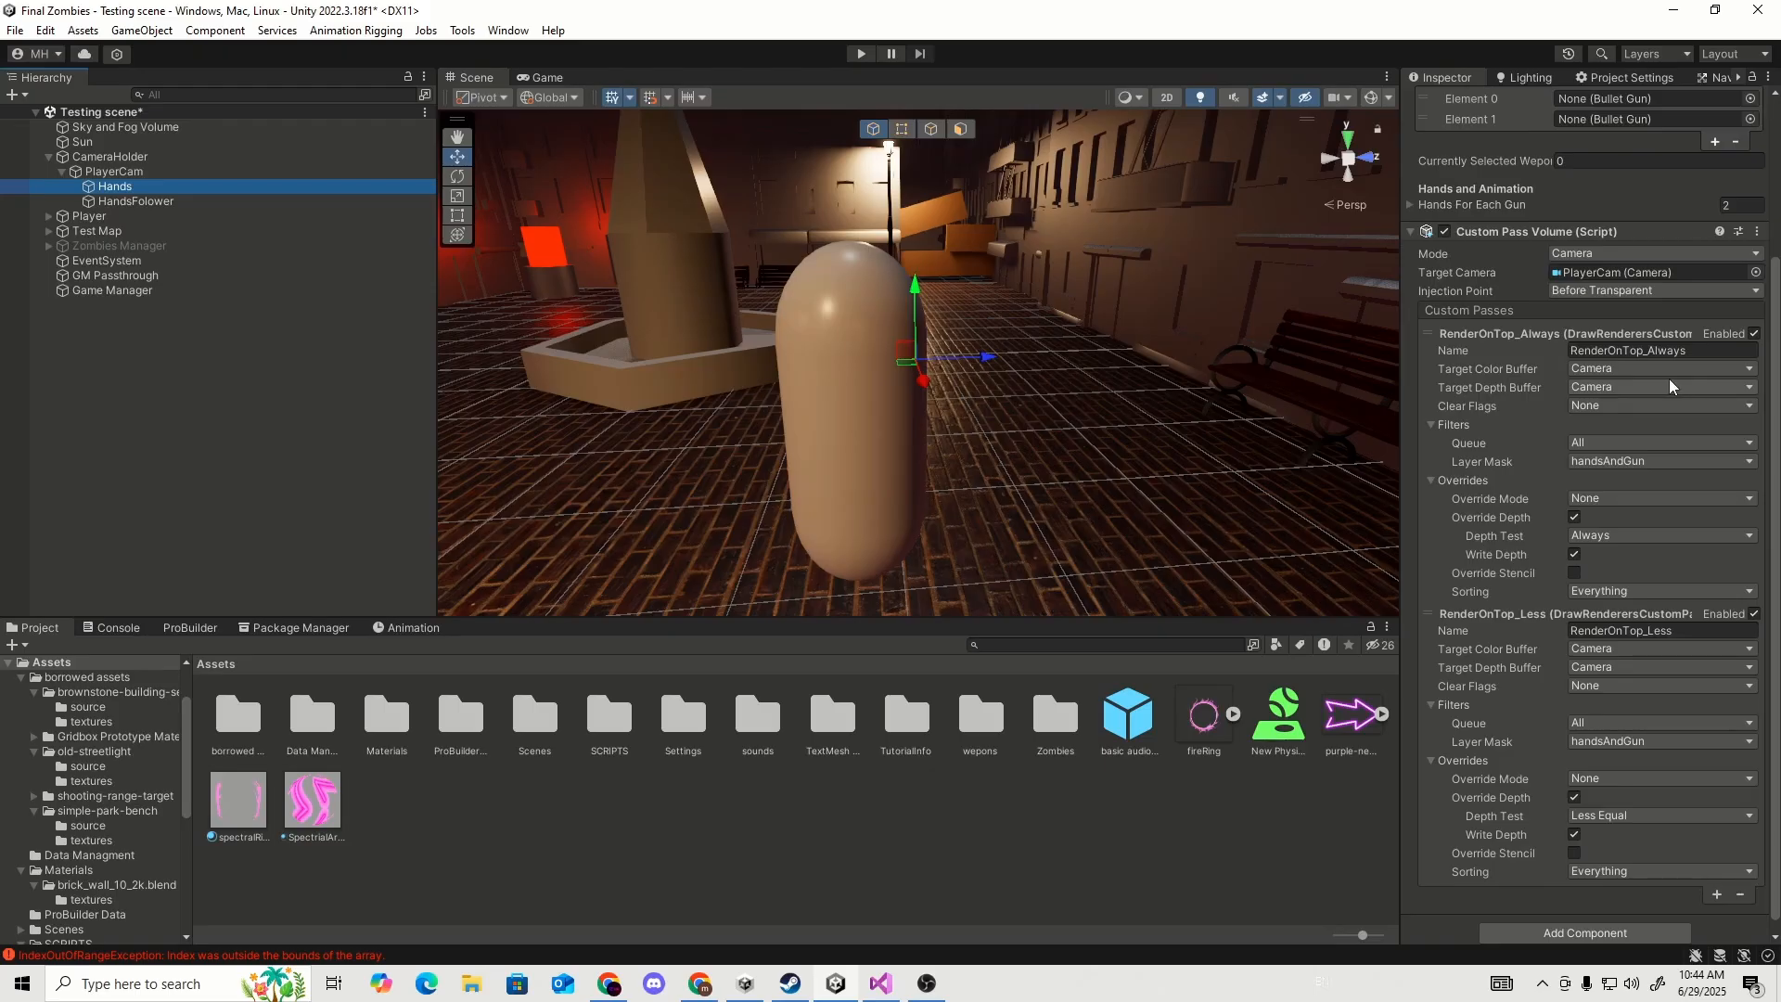
click(1672, 443)
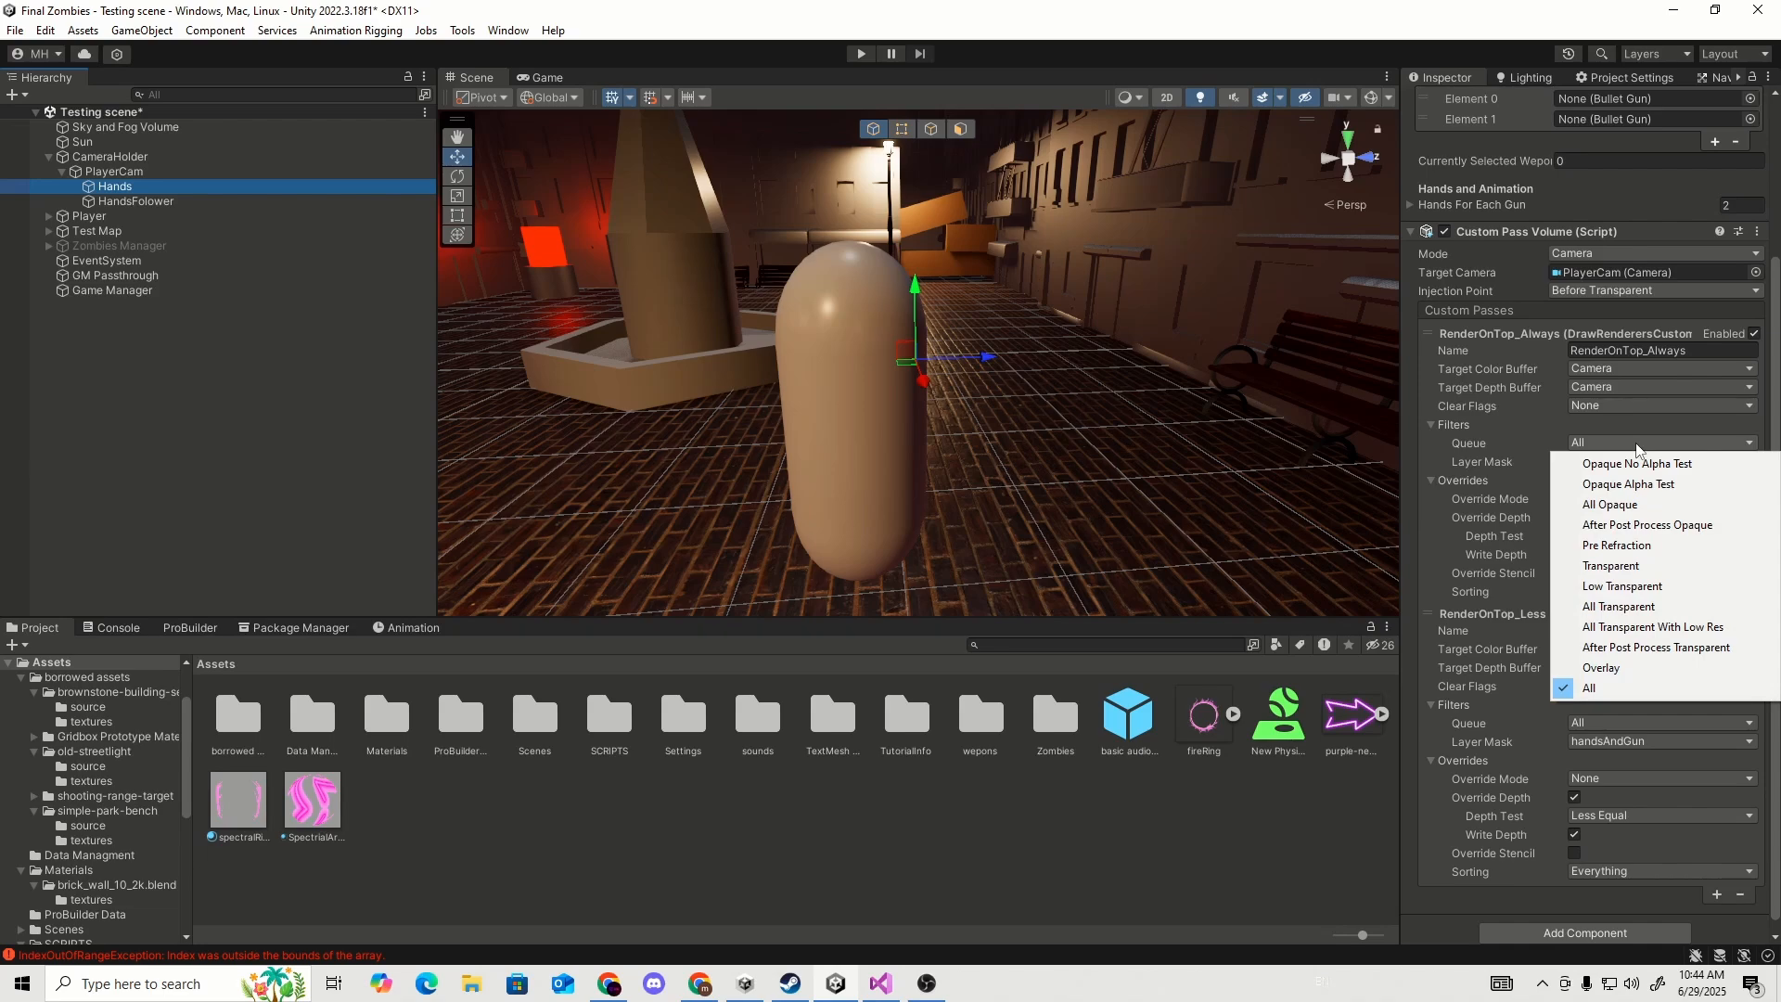
click(1634, 443)
click(1580, 429)
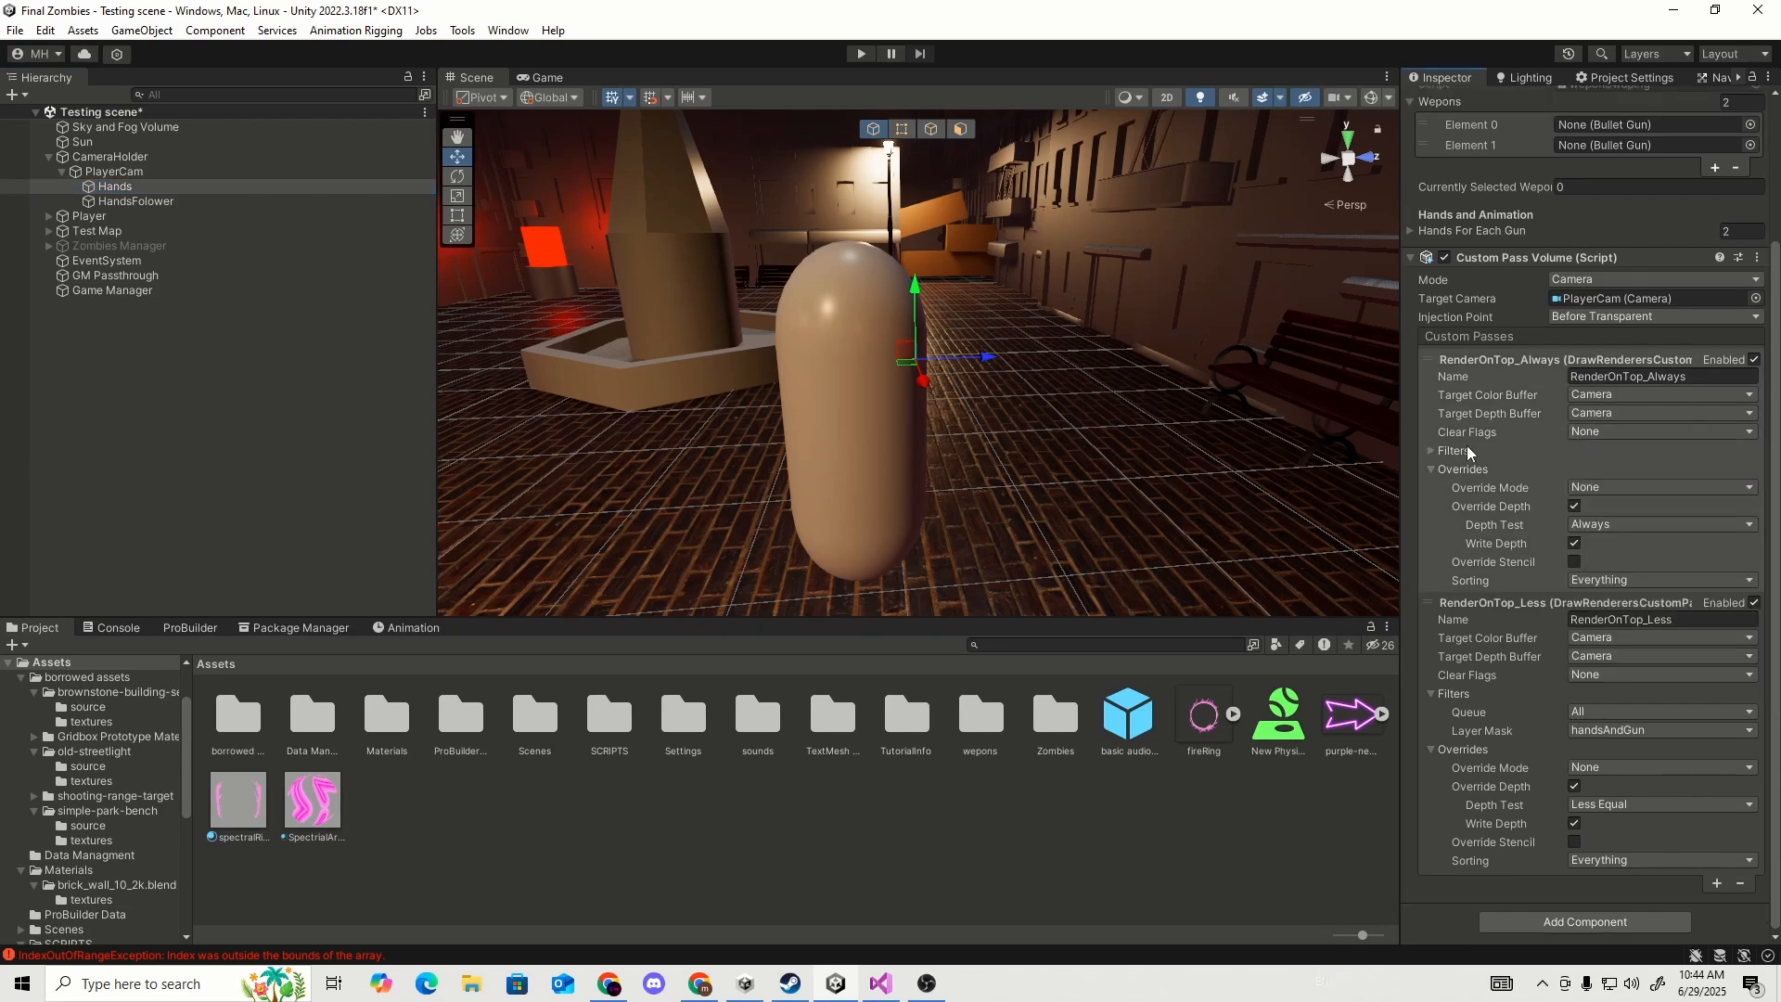
click(1467, 449)
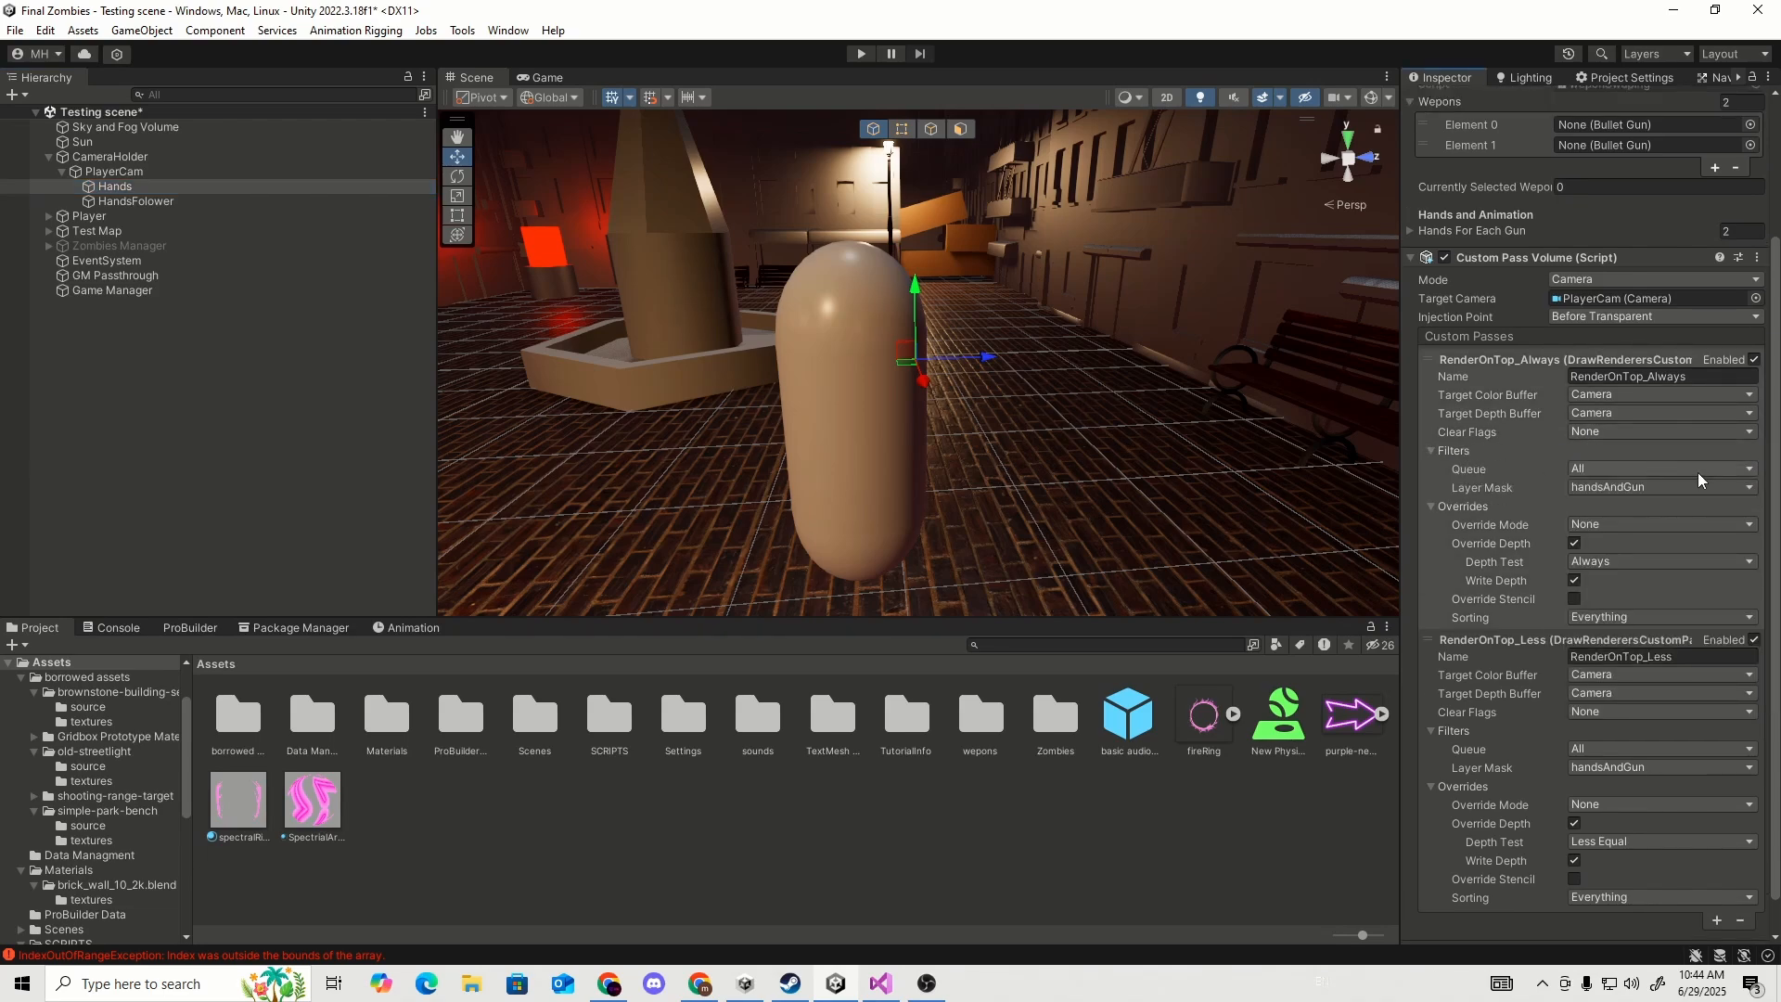
Check the Lit Shader Mode options in the HDRP High Fidelity rendering settings of the project.
click(1628, 78)
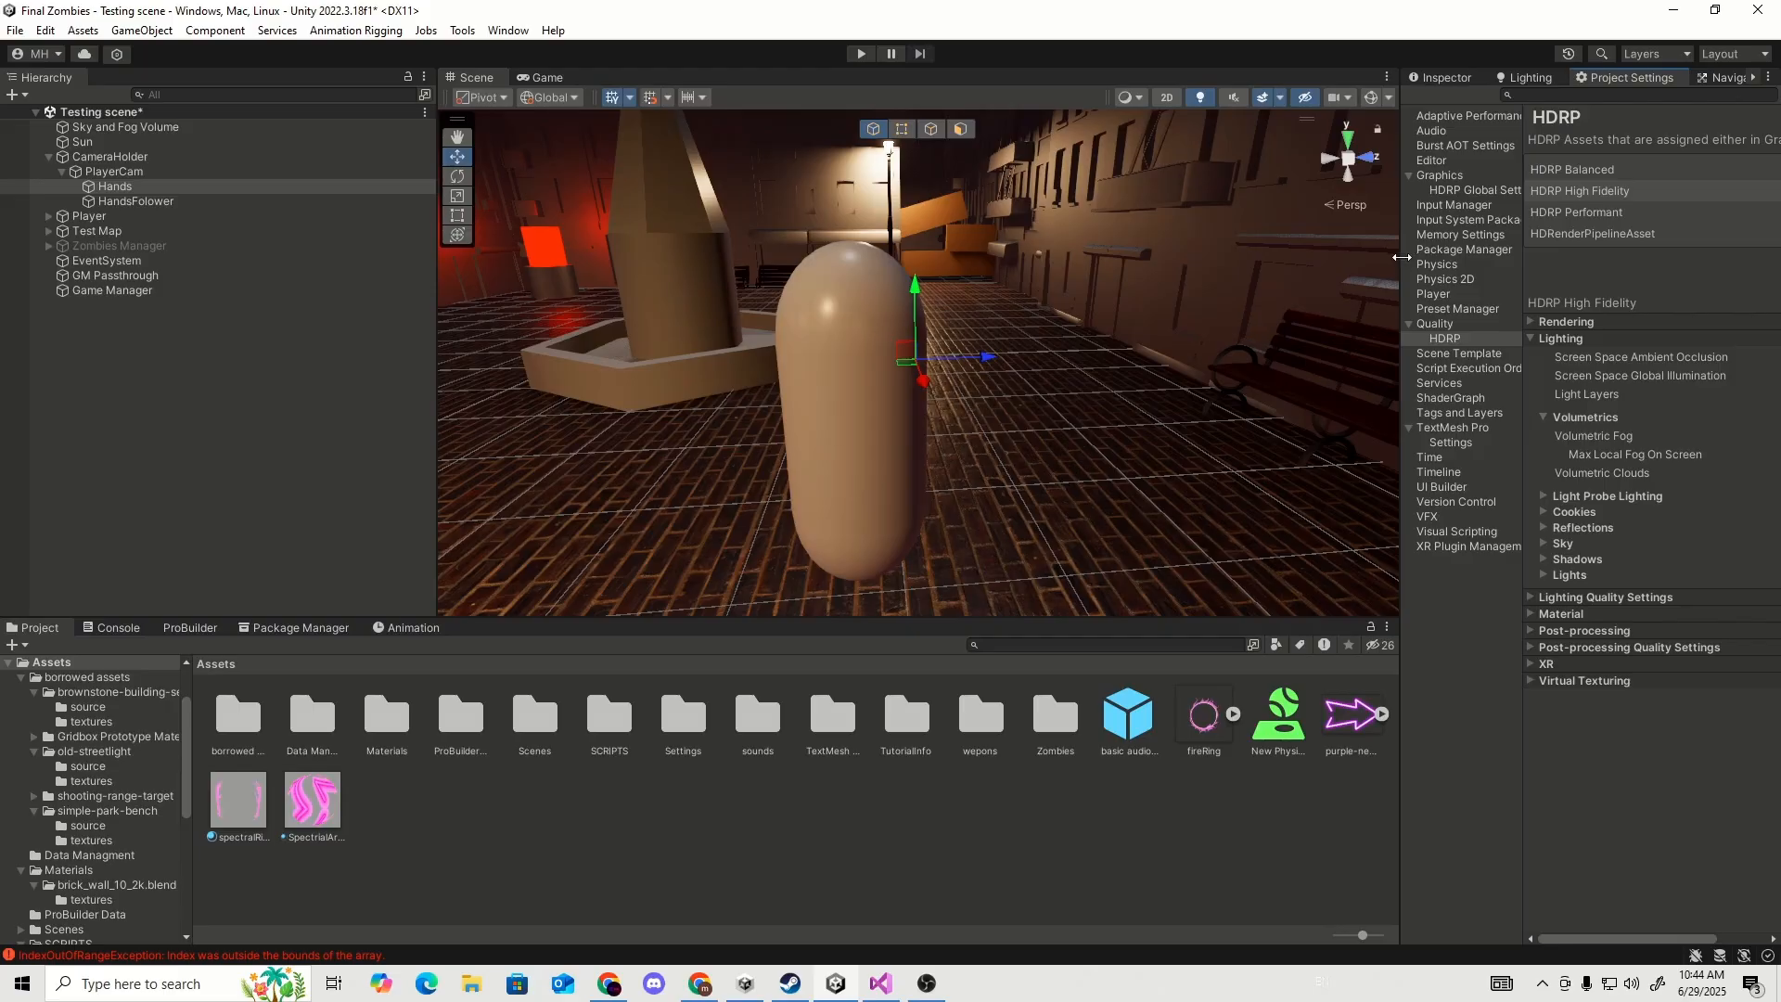
drag(1401, 257, 874, 276)
click(1110, 321)
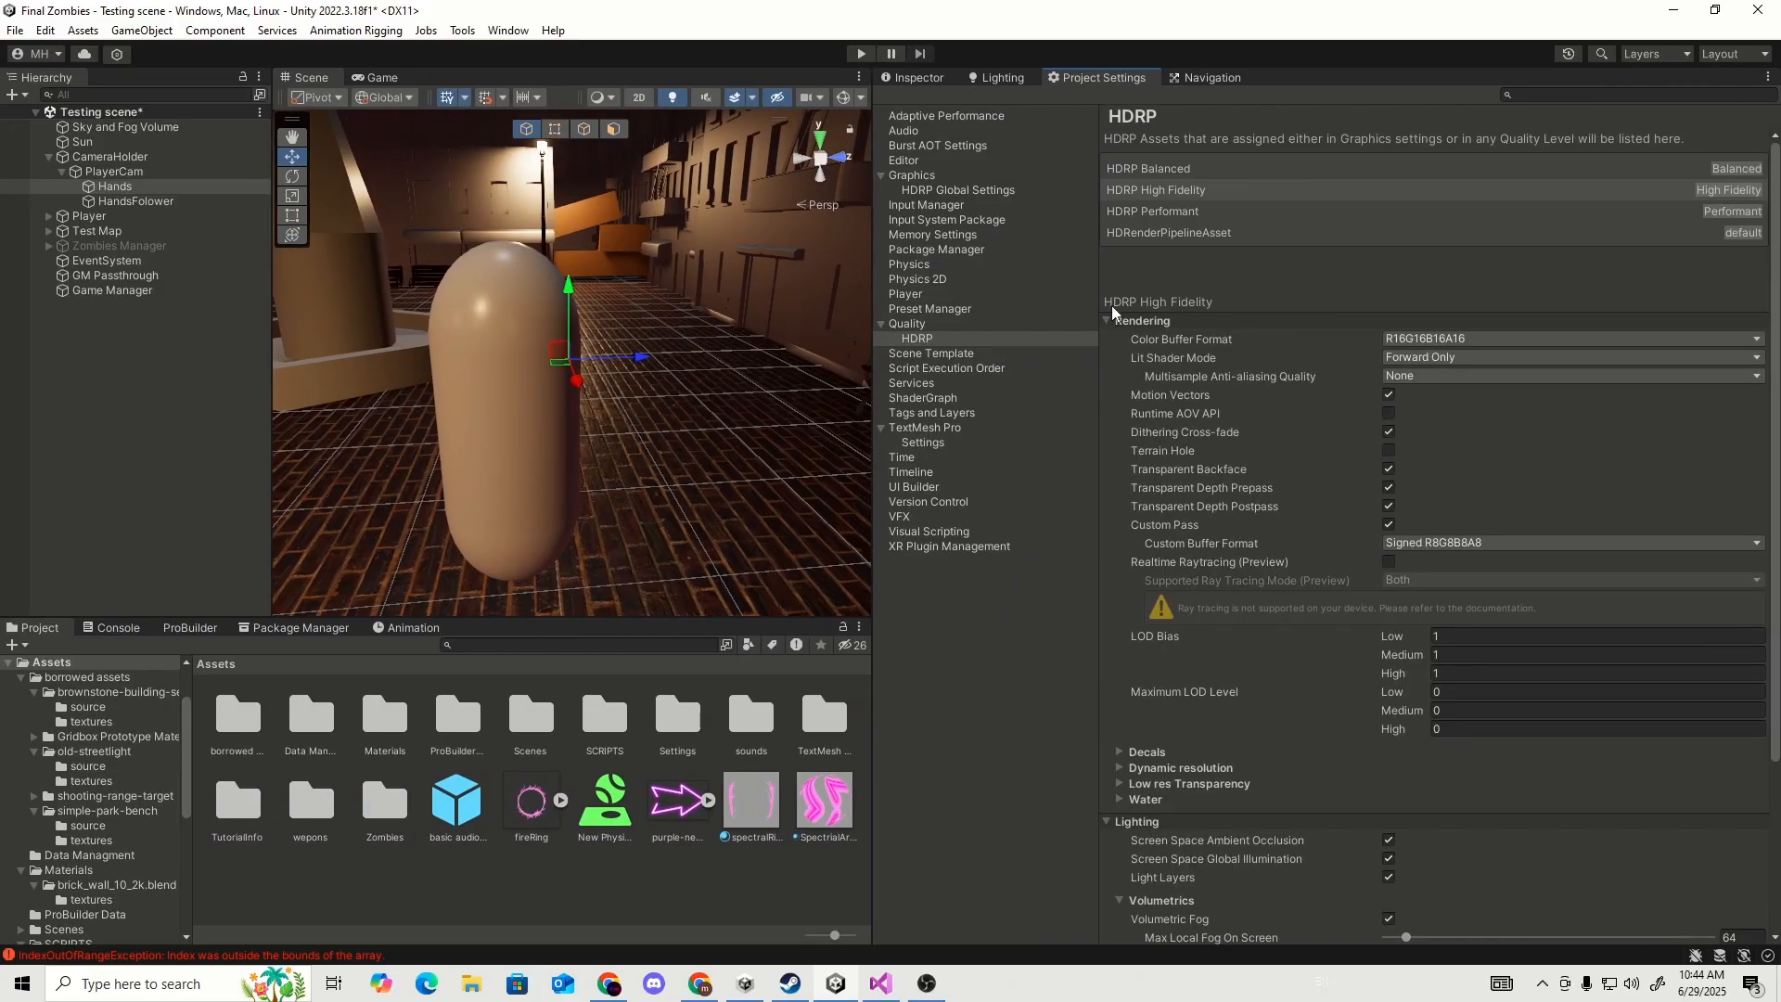
click(1451, 358)
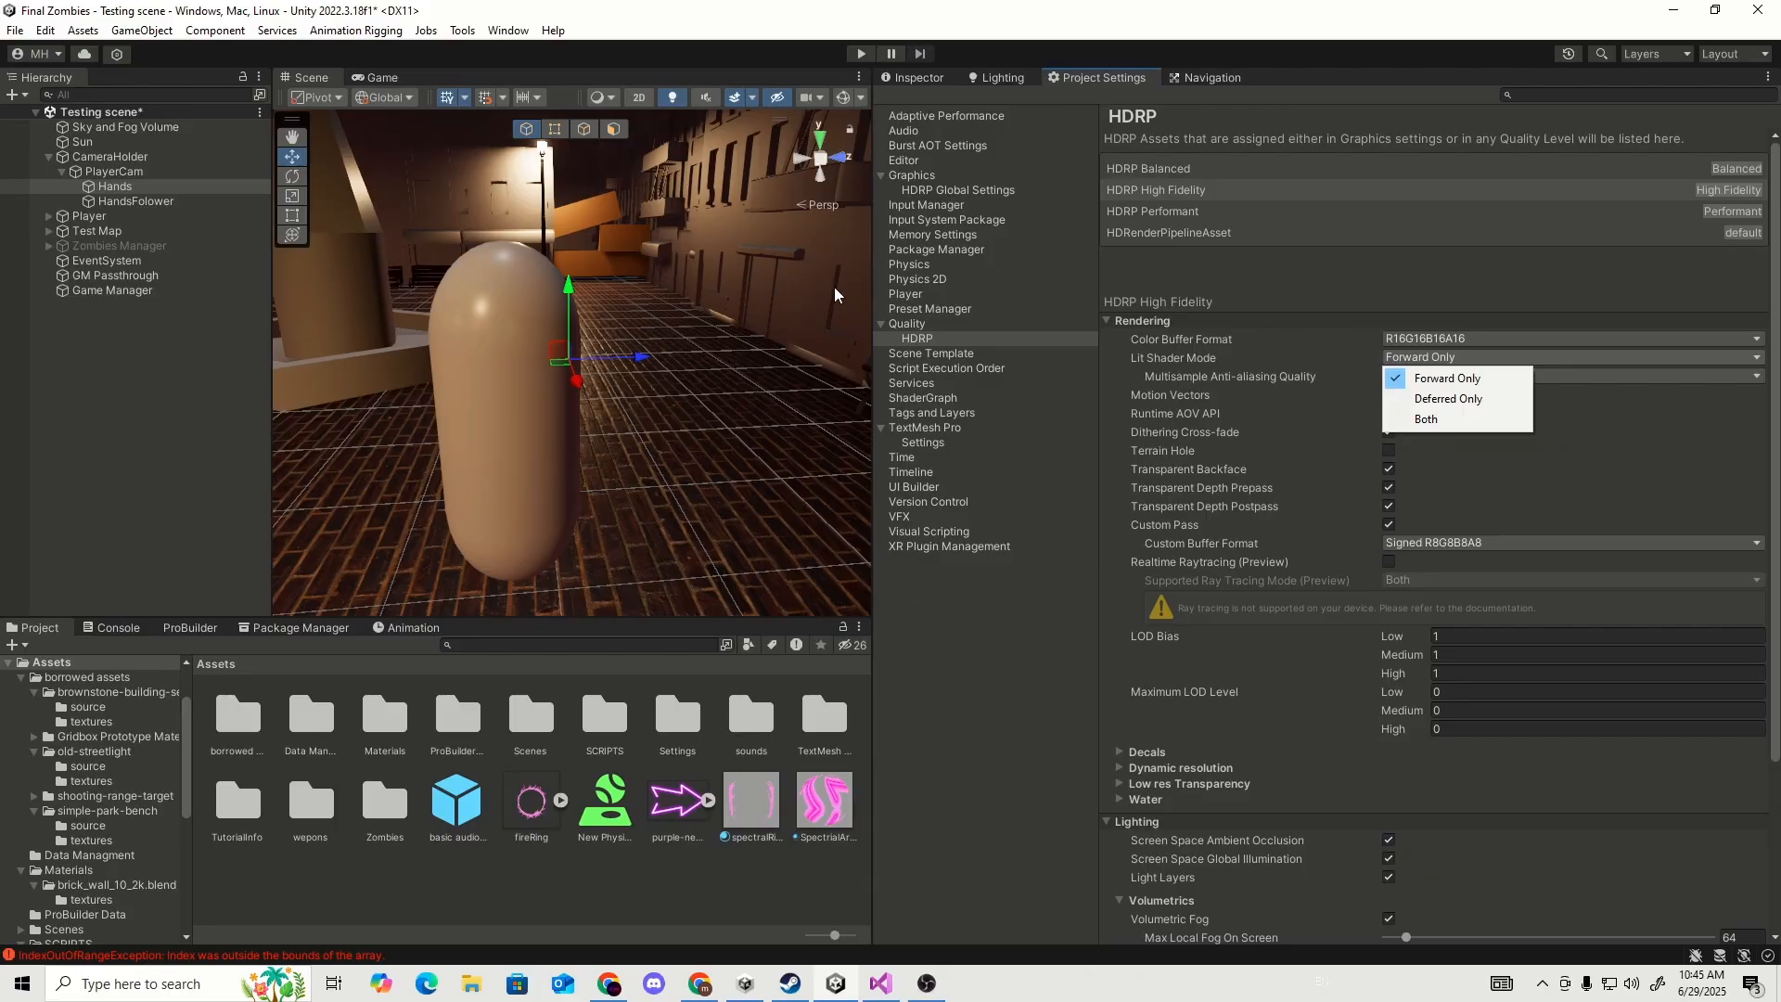
click(994, 699)
drag(871, 289, 1387, 297)
right_drag(1141, 316, 855, 338)
middle_drag(855, 338, 721, 346)
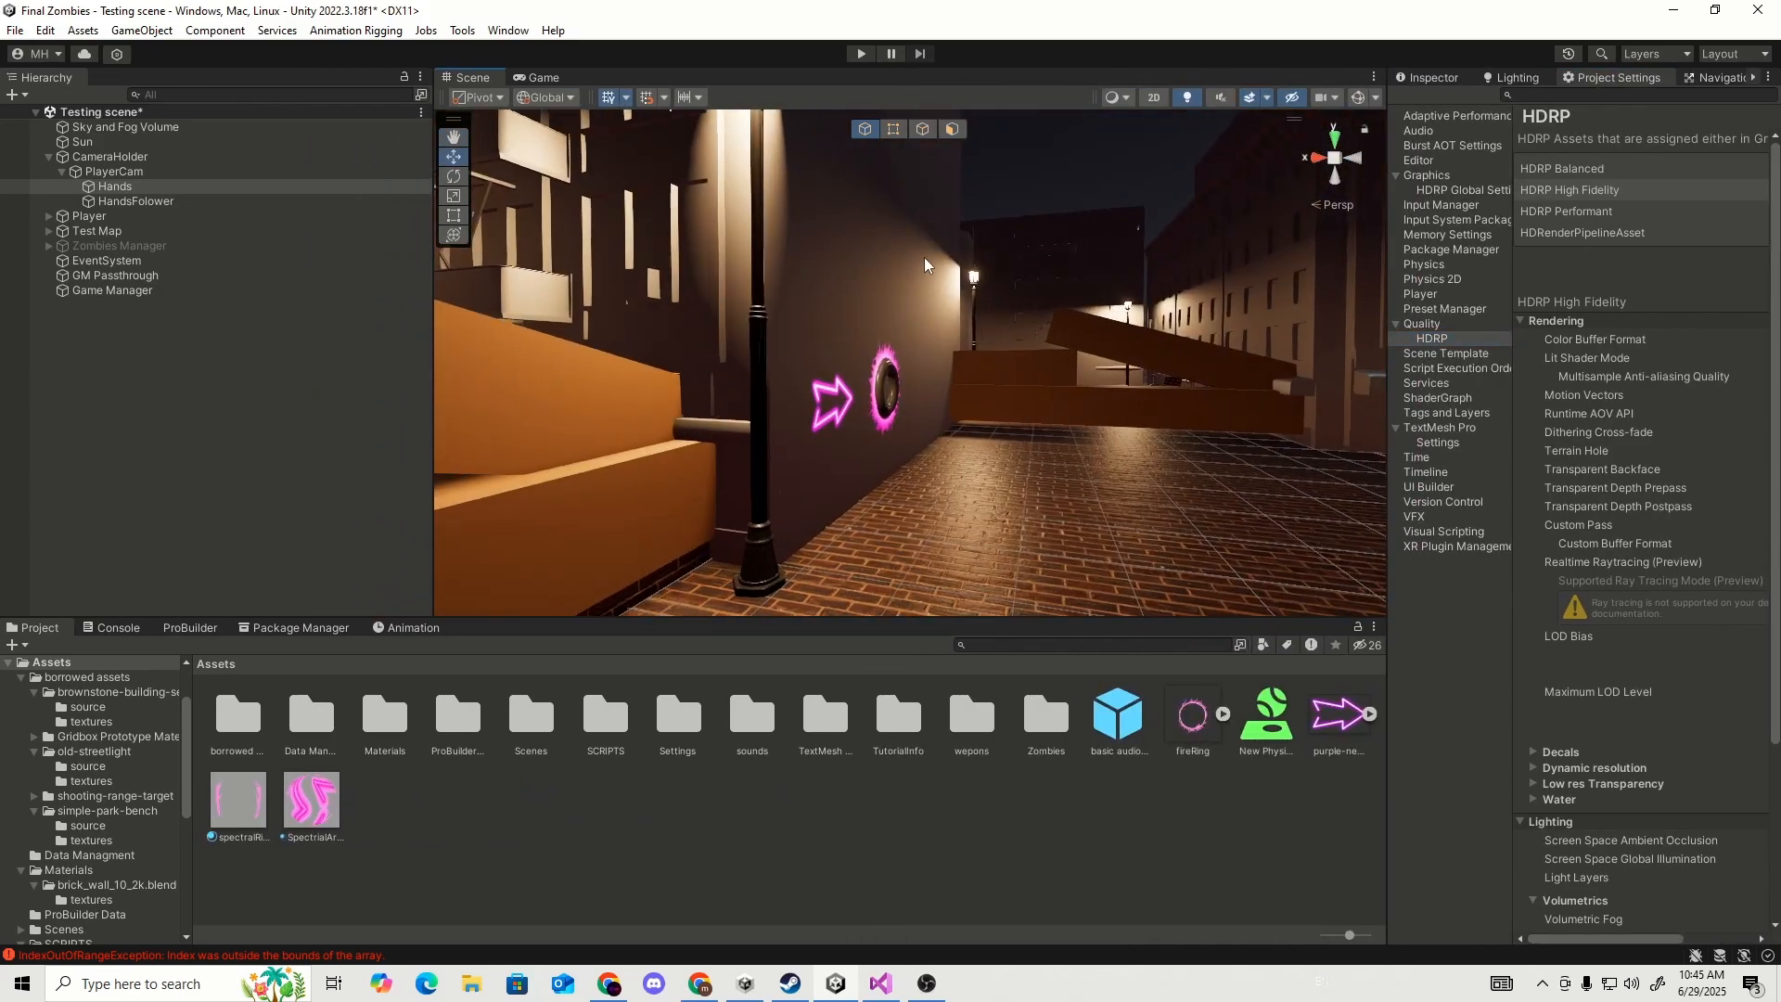
right_drag(919, 279, 1192, 322)
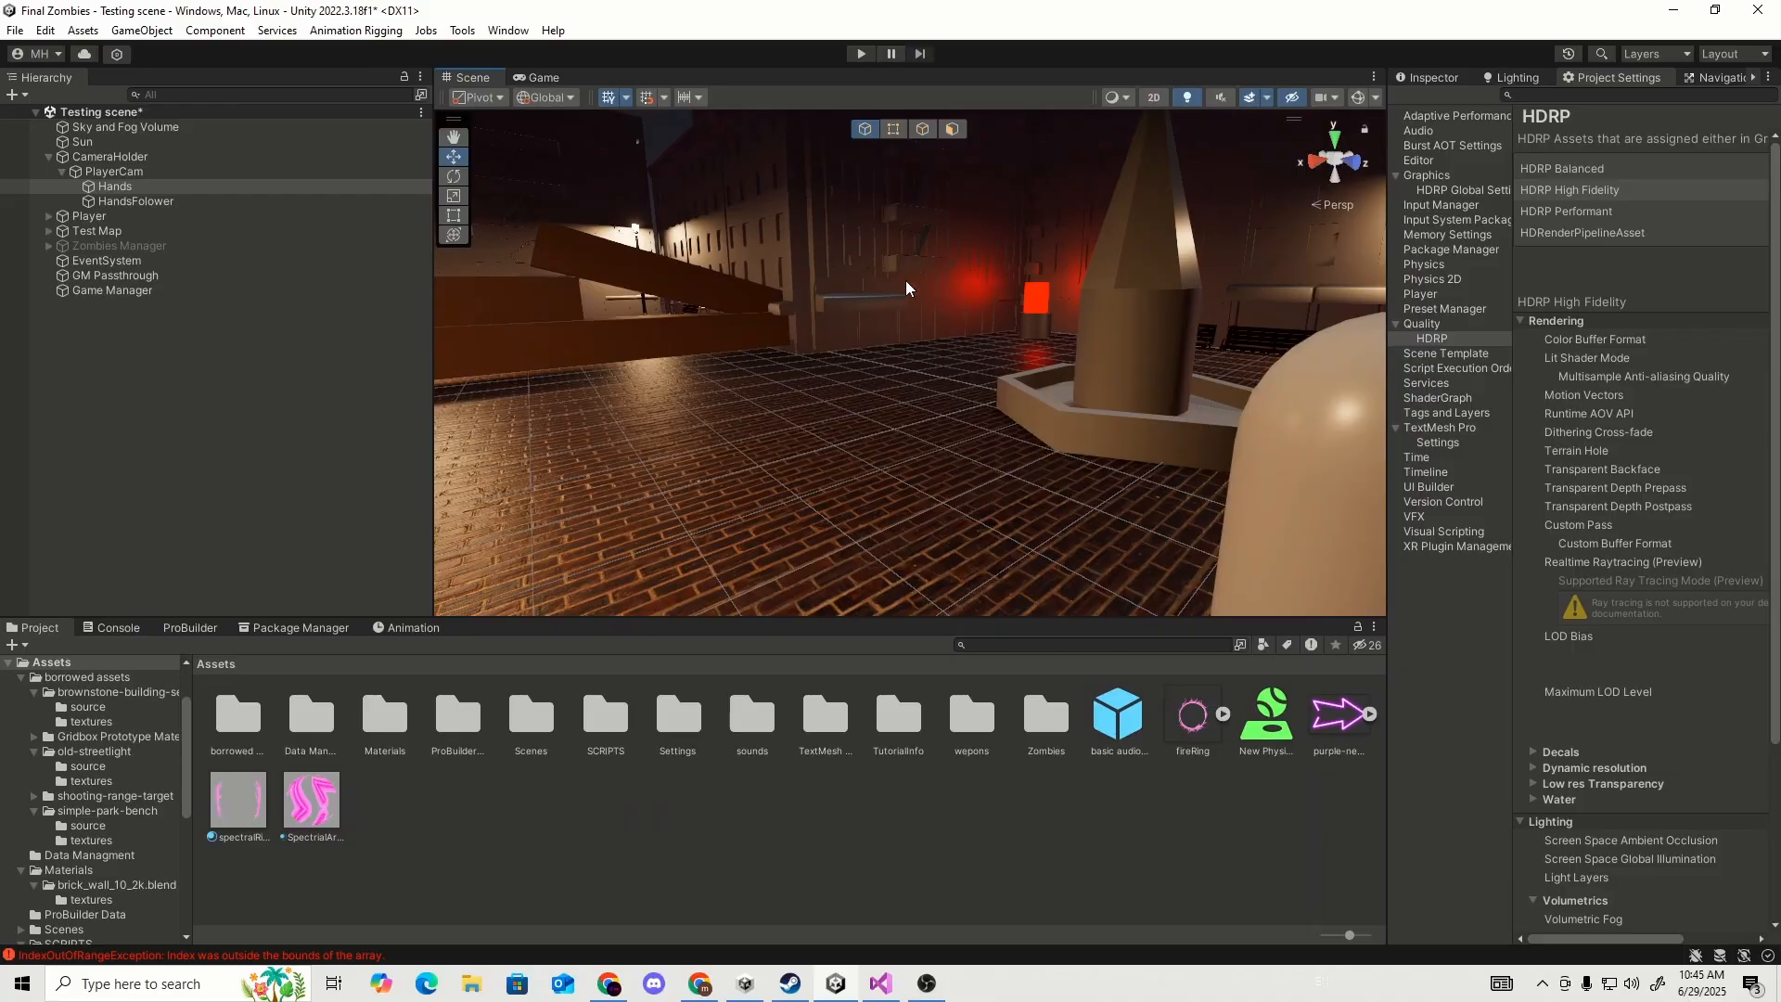
Inspect the PlayerCam object's camera settings and attached script components.
click(261, 173)
click(267, 157)
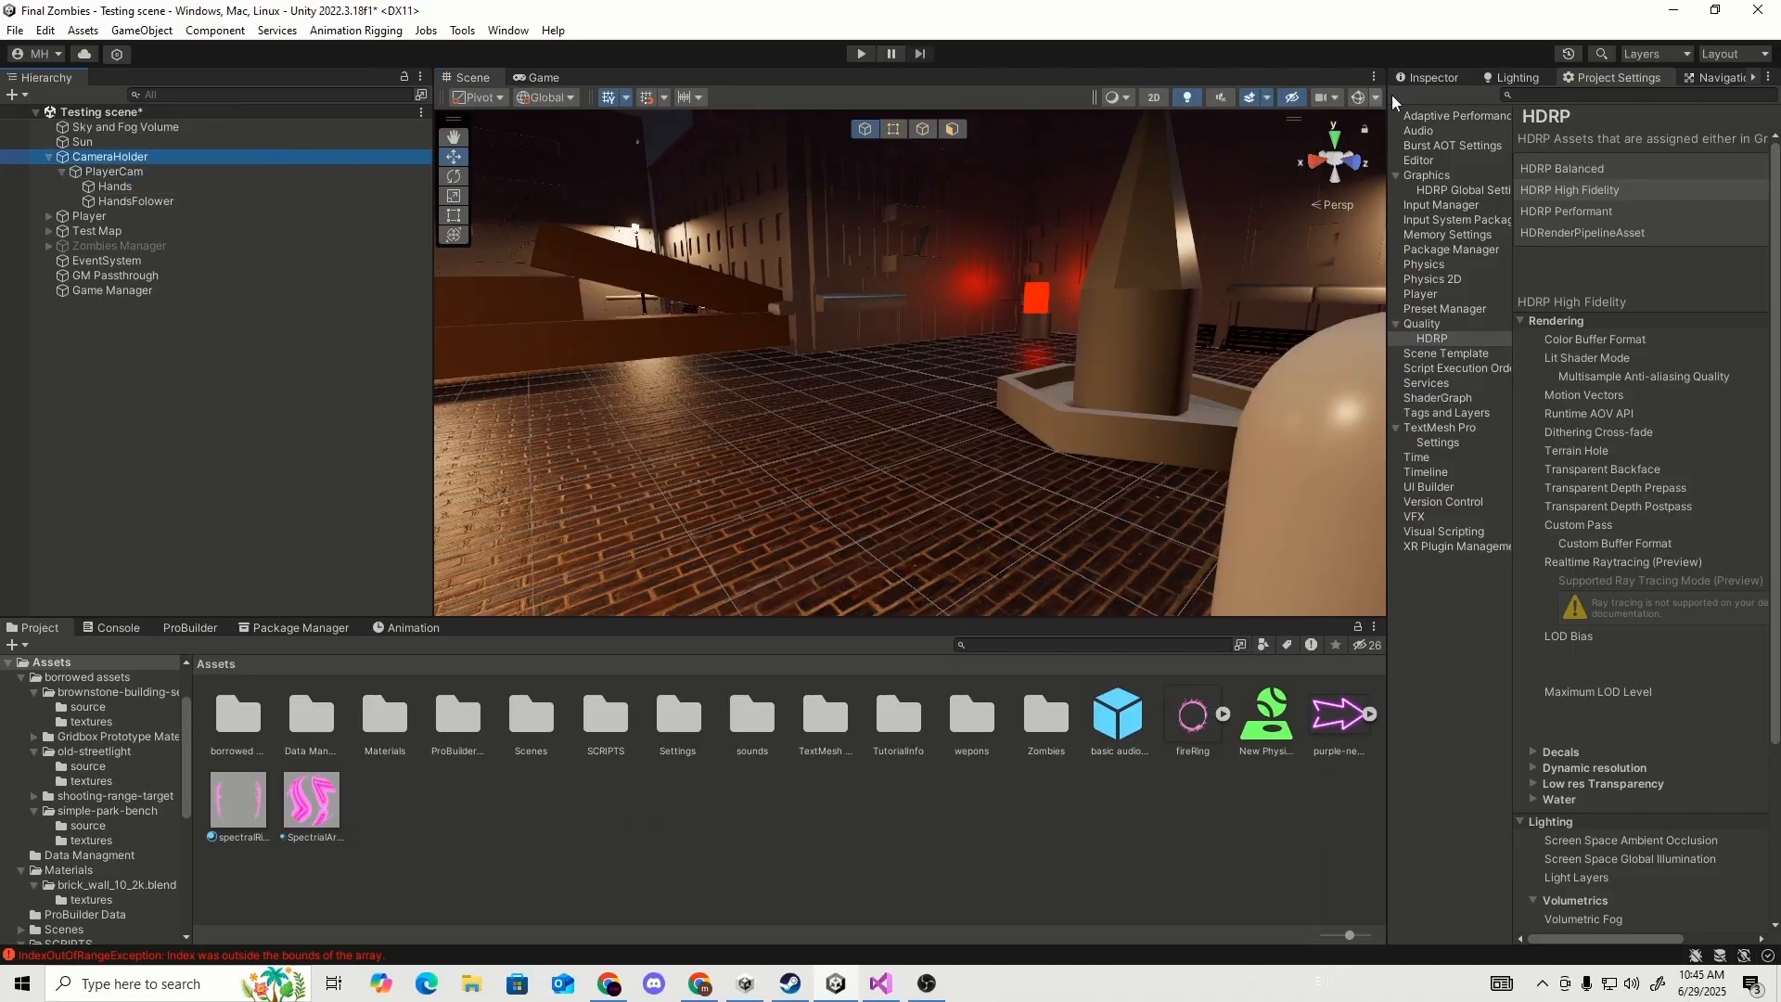
click(1433, 78)
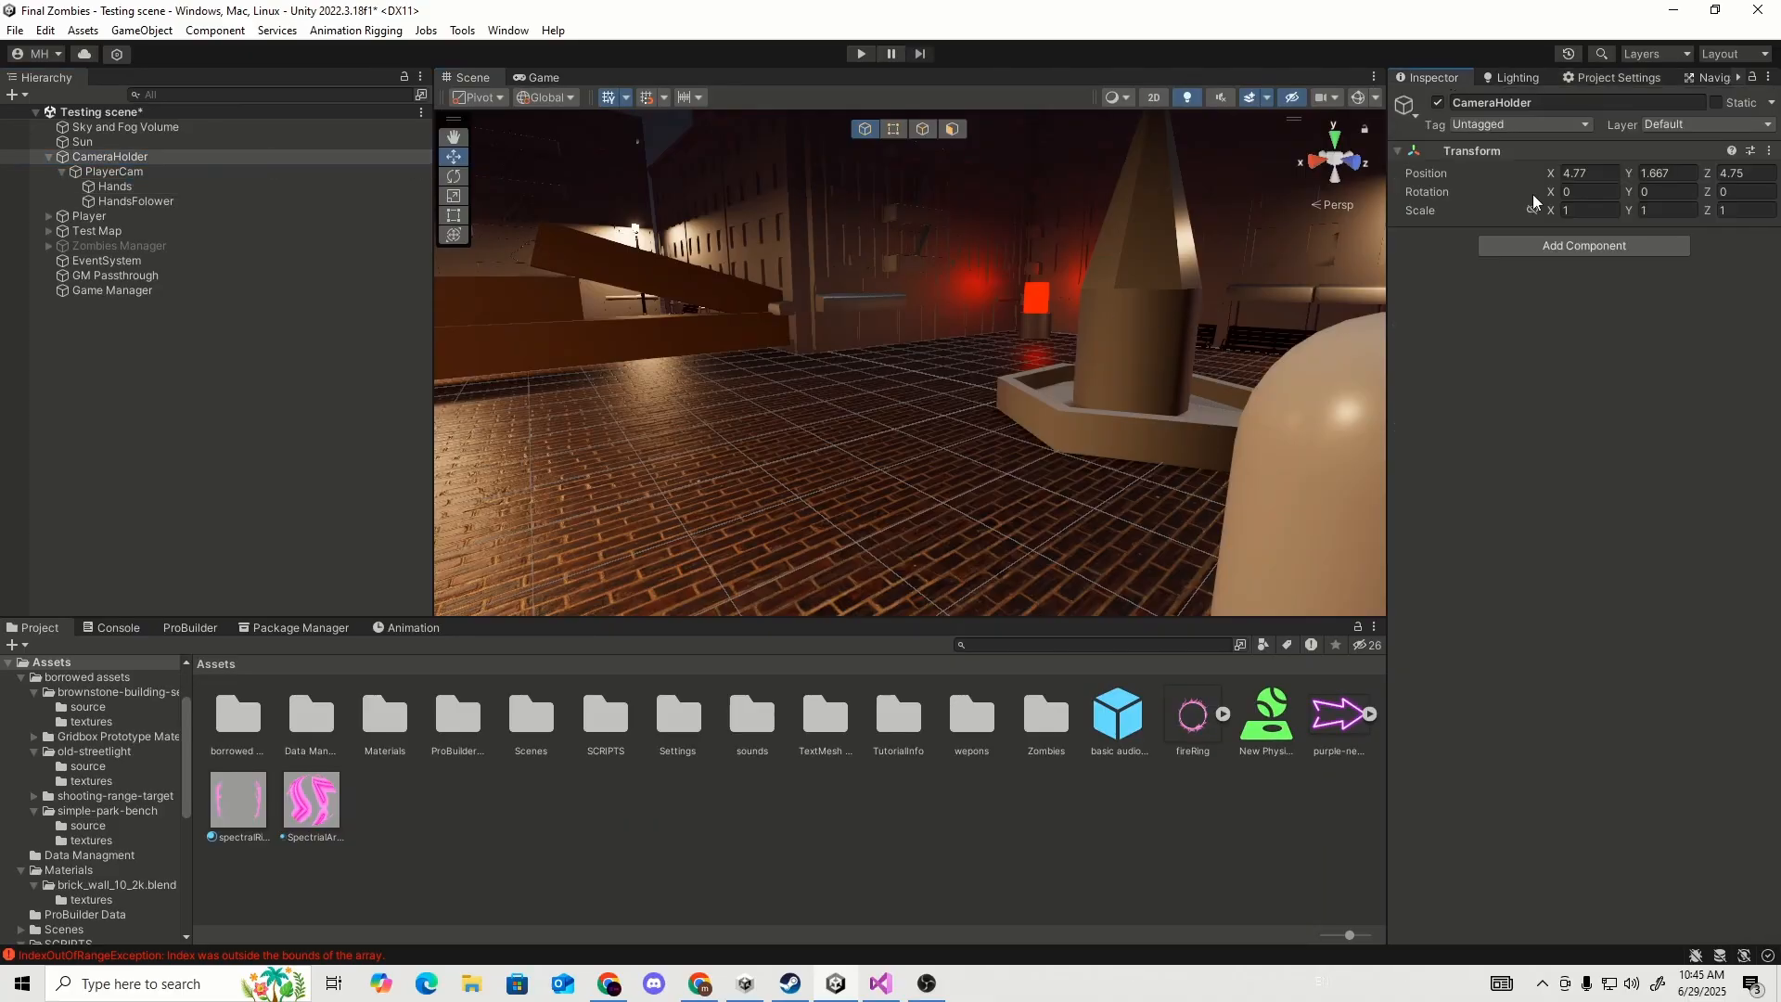
click(249, 175)
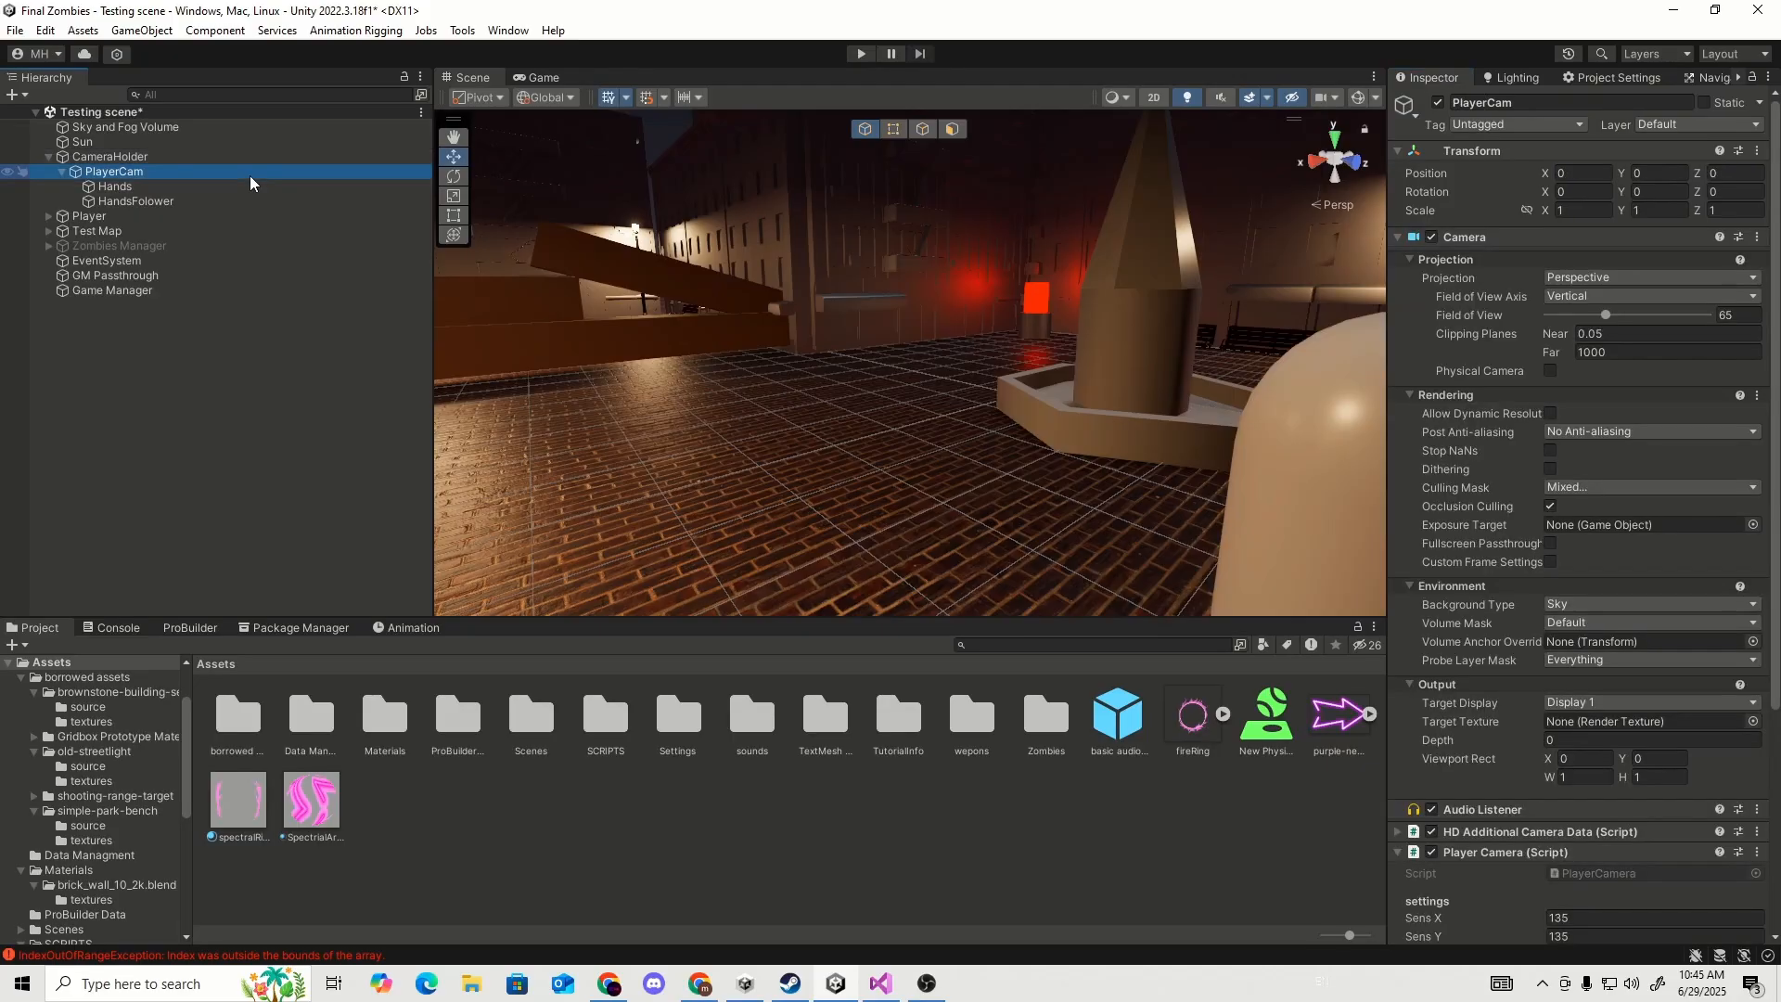
scroll(1761, 695, down, 4)
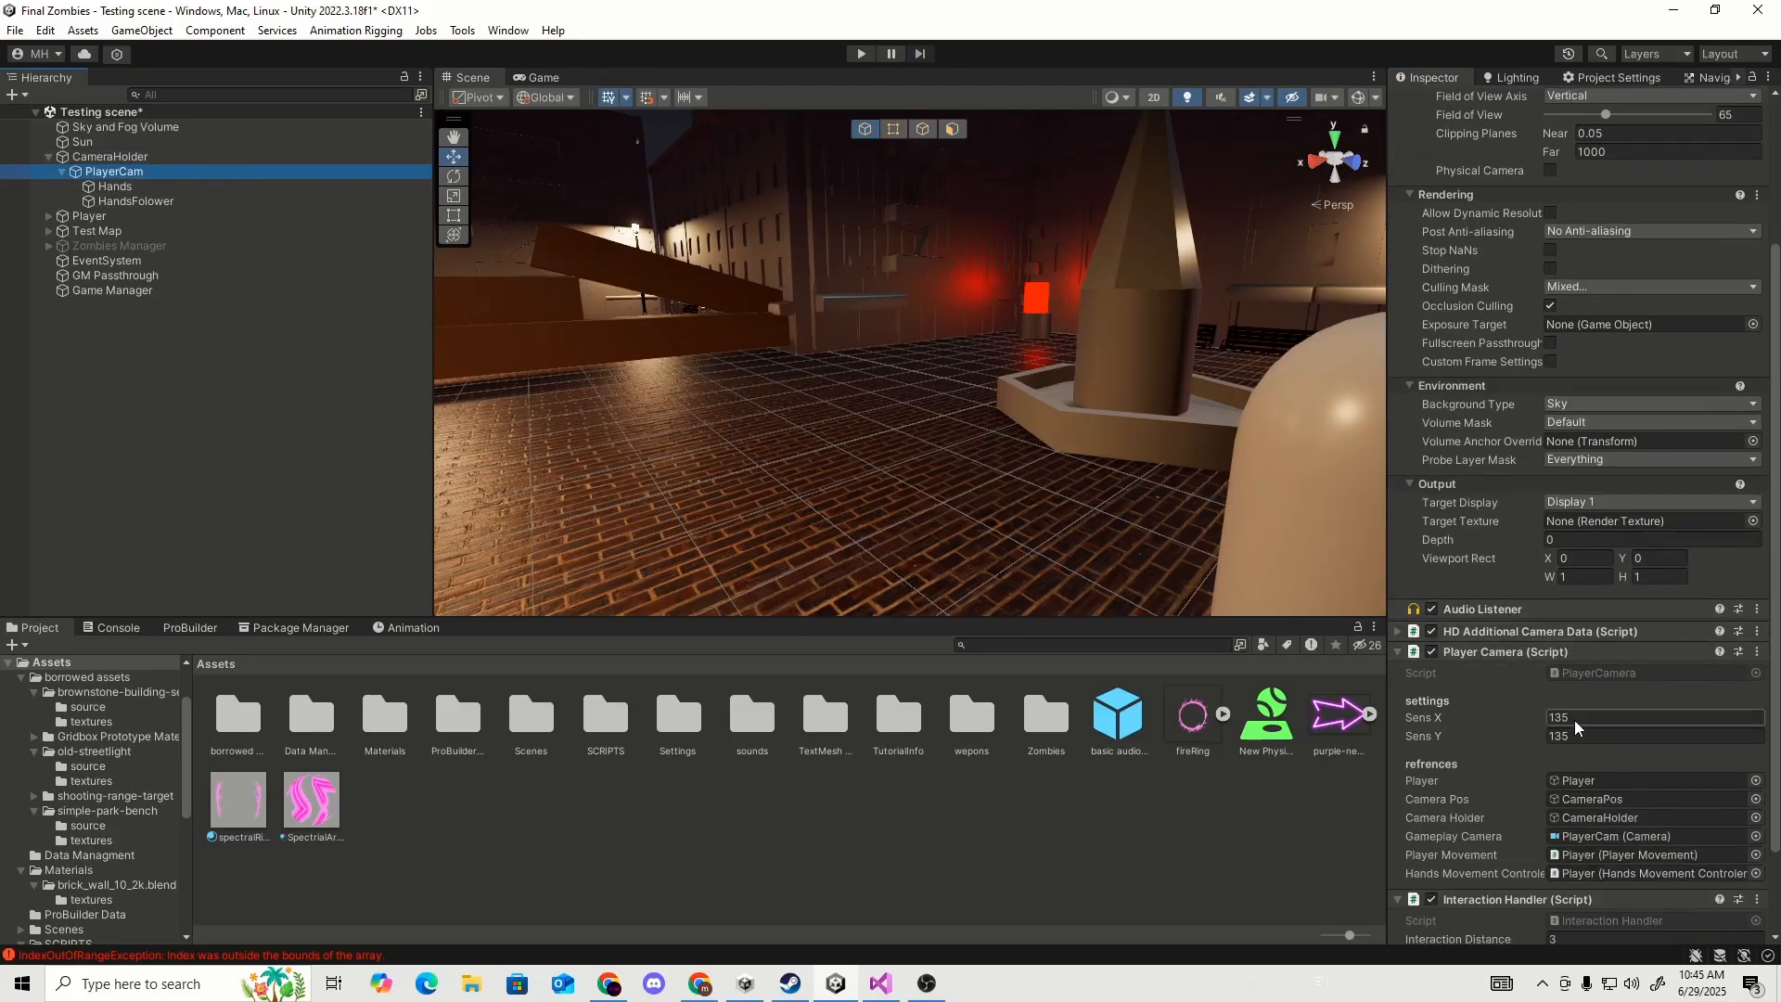